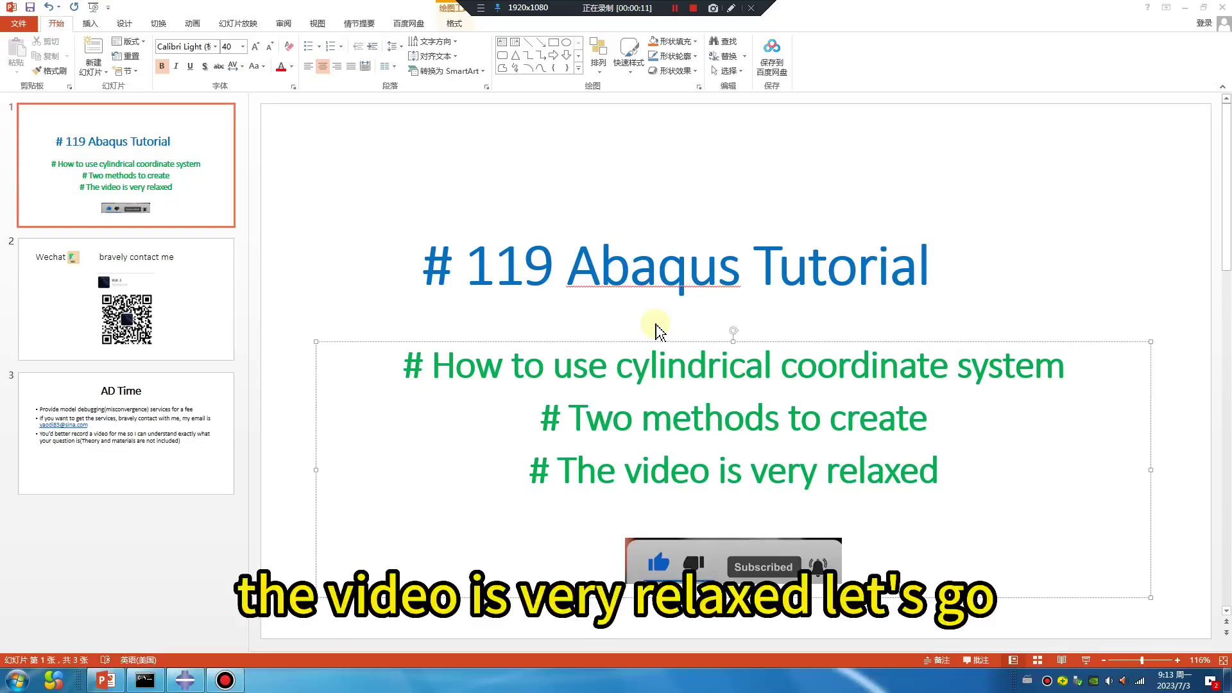
Start a new part in the Part module as a 3D solid extrusion.
left_click(185, 682)
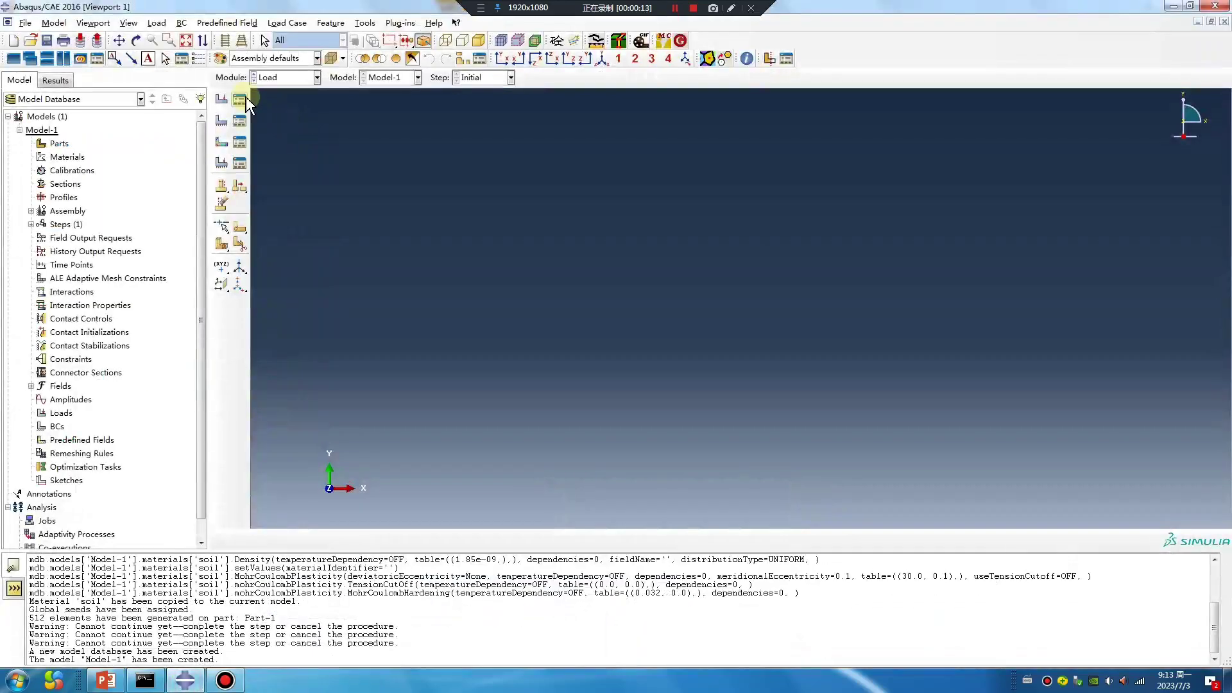
left_click(272, 78)
left_click(275, 89)
left_click(221, 99)
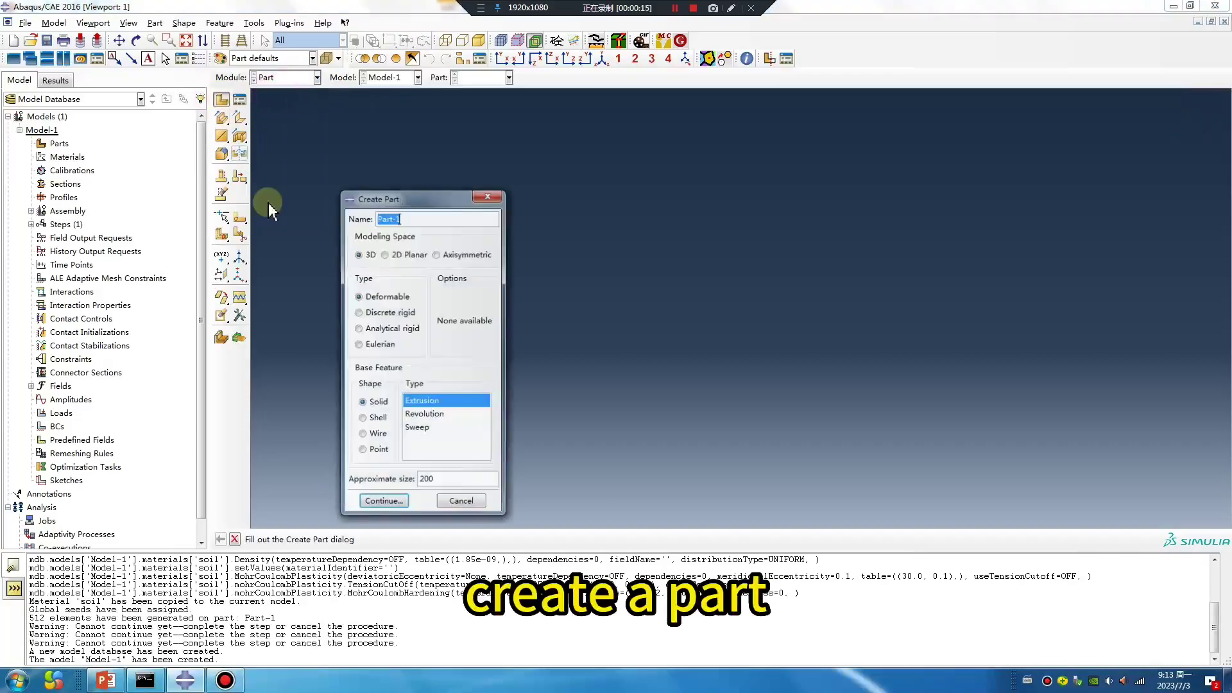
left_click(396, 504)
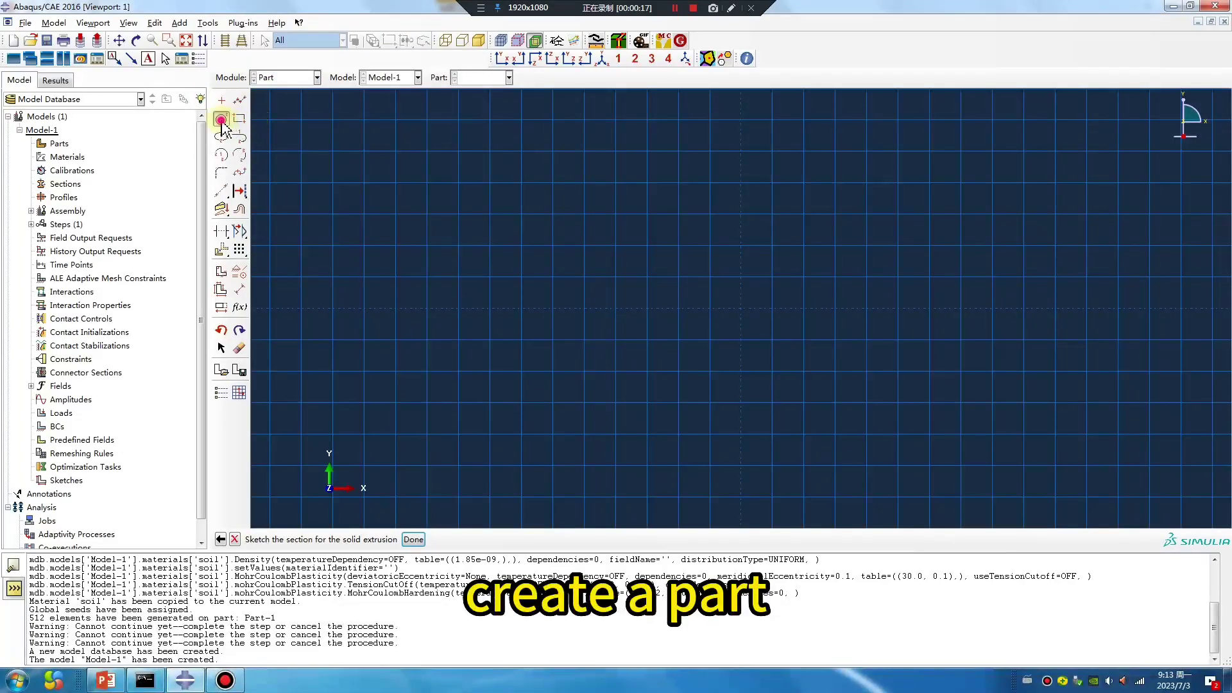
Sketch a circle centred at the origin plus two radius lines to the right and upper edges.
left_click(740, 309)
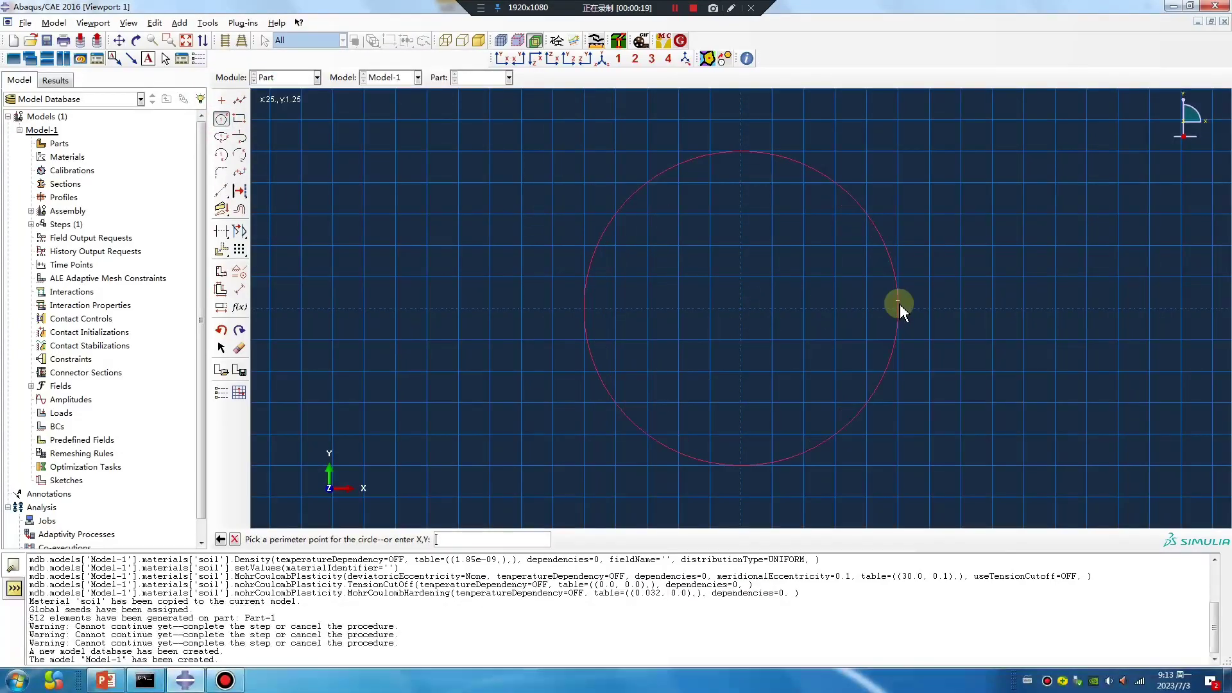
left_click(897, 308)
left_click(239, 99)
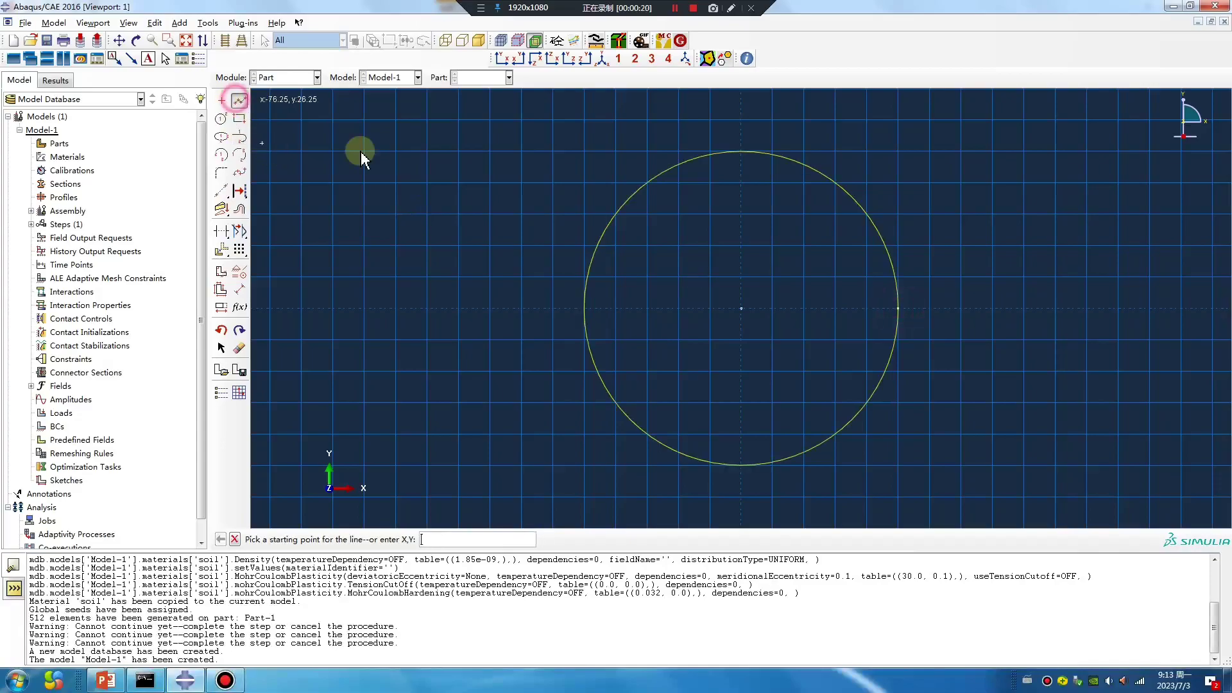
left_click(741, 309)
left_click(897, 309)
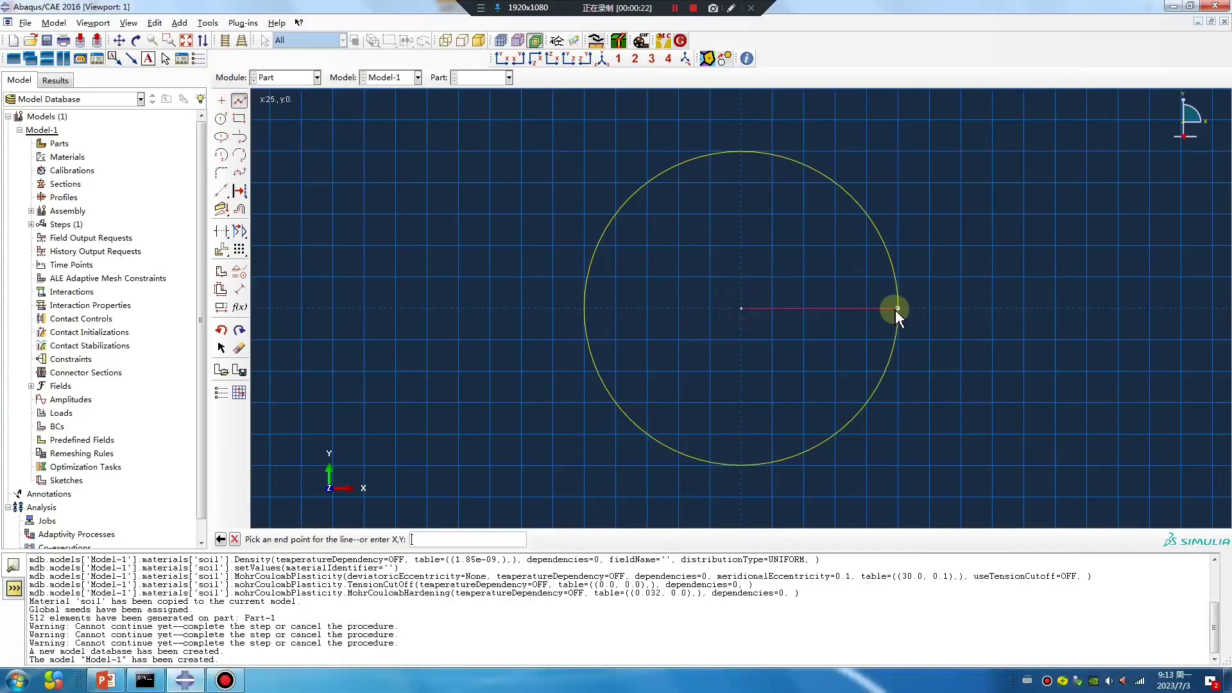
left_click(240, 103)
left_click(742, 307)
left_click(859, 200)
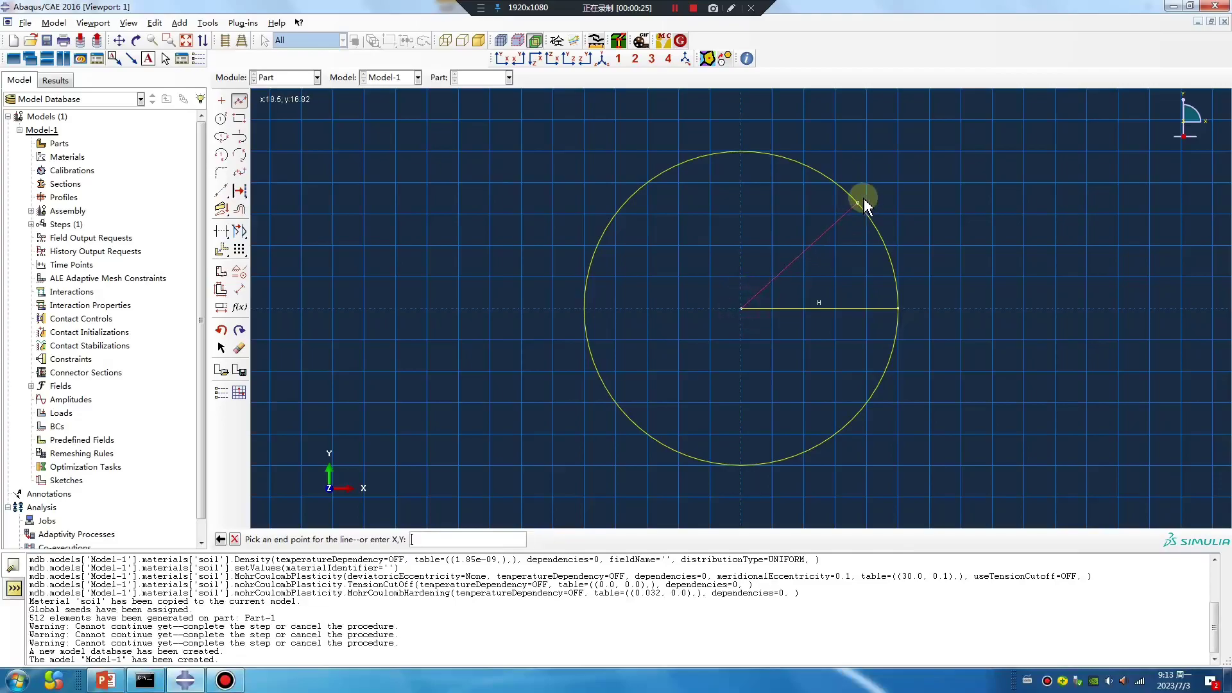
Trim away the large arc, finish the sector sketch and extrude it 20 deep.
left_click(220, 231)
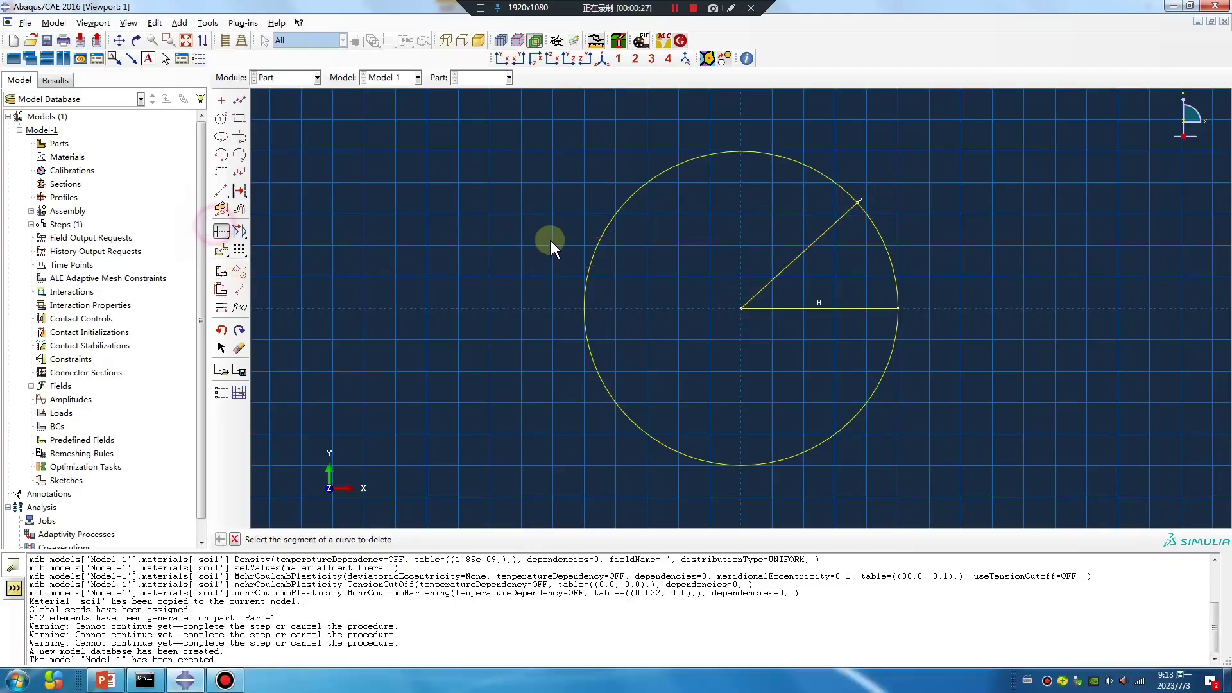
left_click(603, 232)
middle_click(512, 367)
middle_click(512, 379)
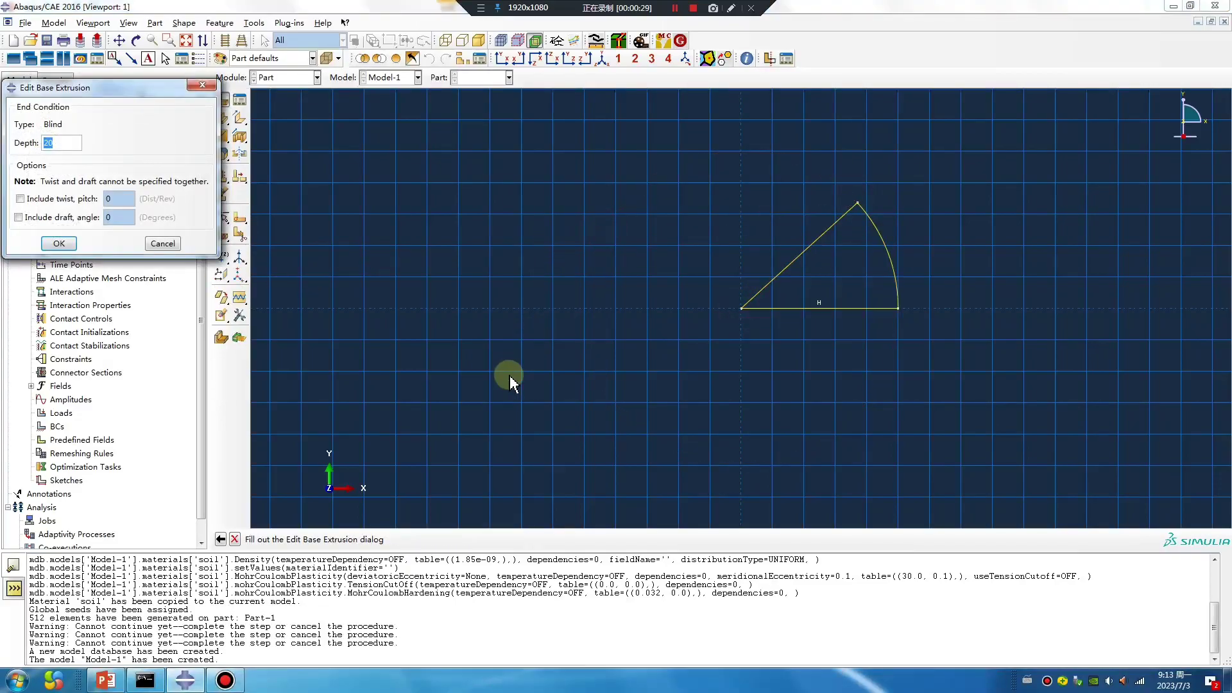
key("Return")
Create an instance of Part-1 in the Assembly module.
left_click(316, 77)
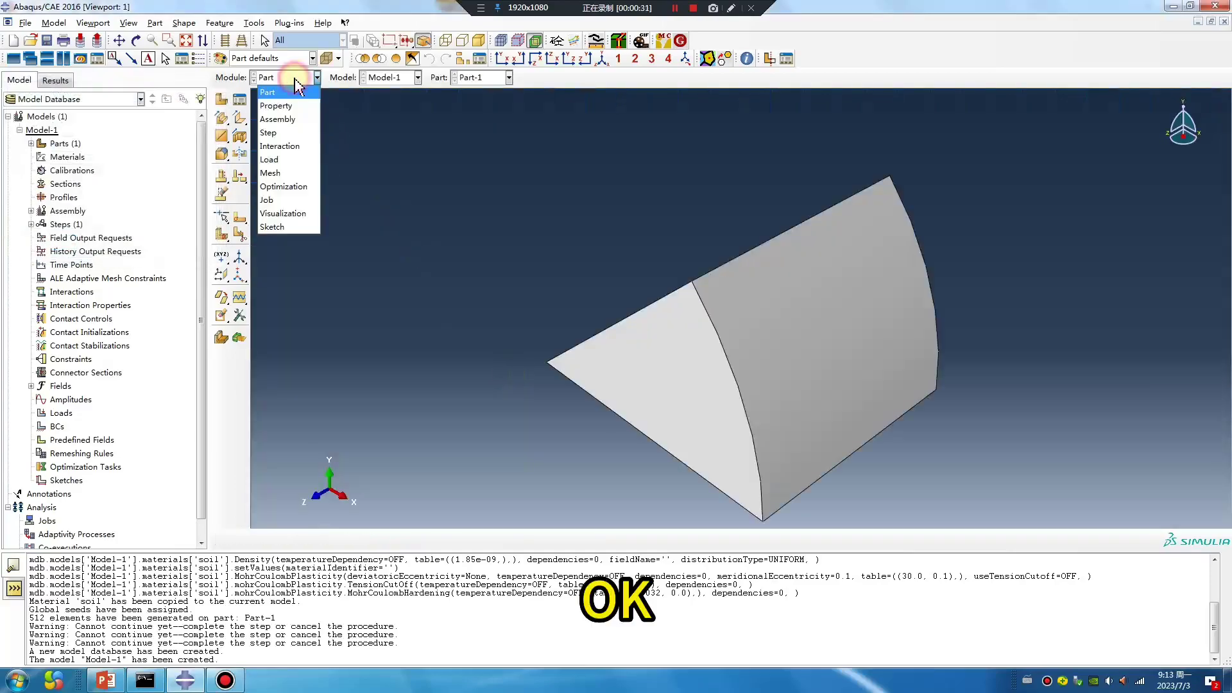
left_click(292, 119)
left_click(221, 100)
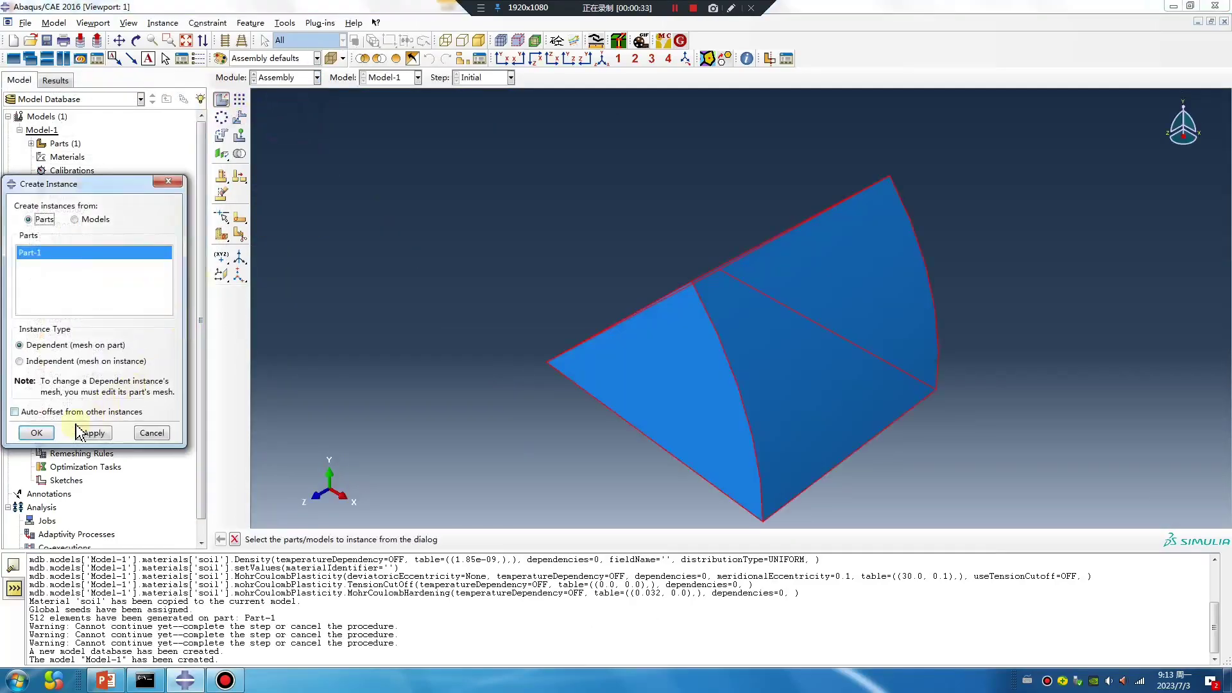
left_click(37, 433)
Add a Static, General analysis step named Step-1.
left_click(276, 77)
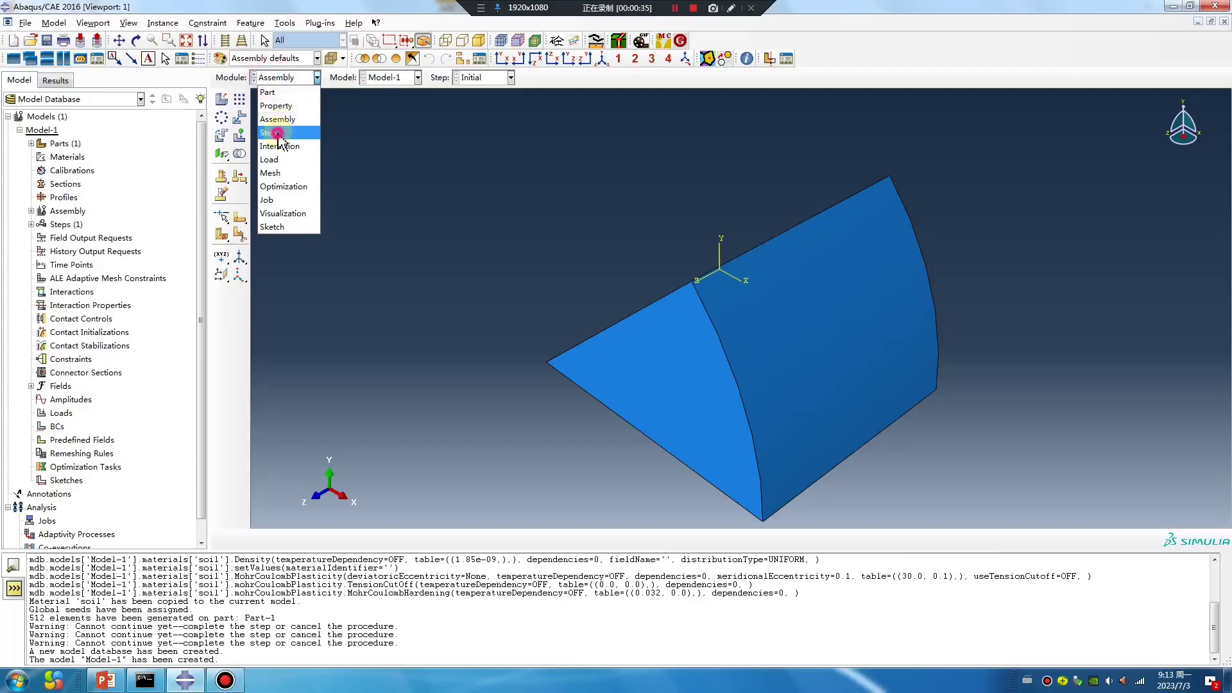
left_click(283, 133)
left_click(220, 101)
left_click(394, 469)
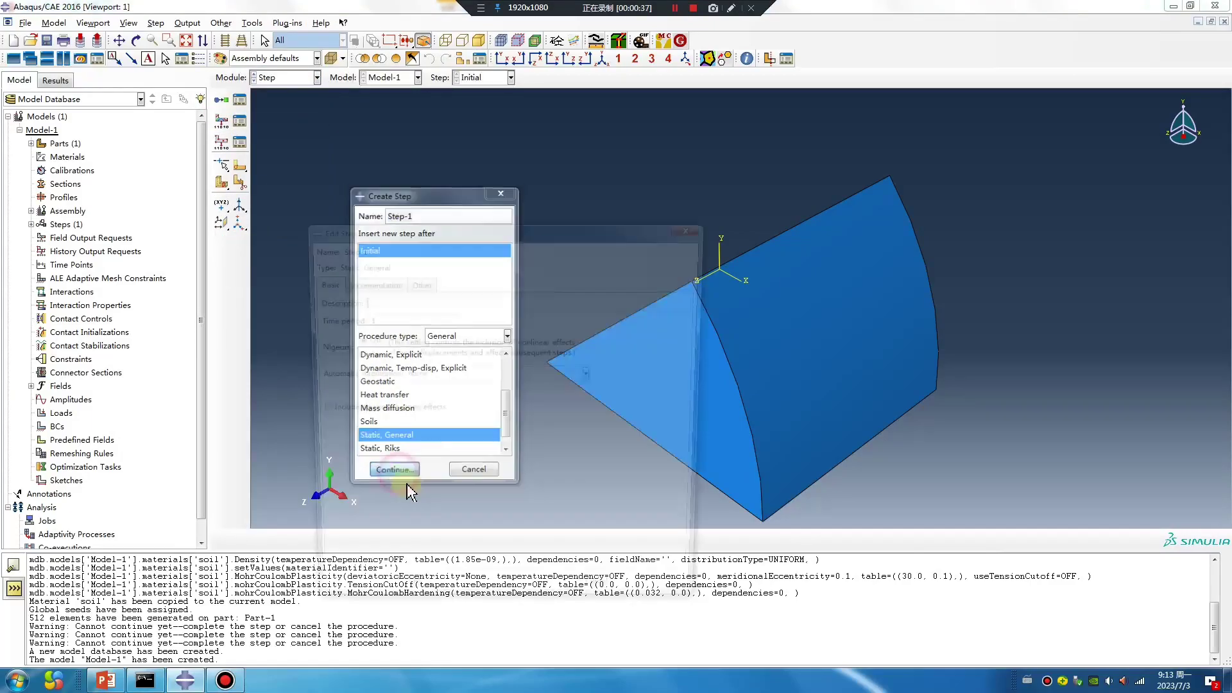
left_click(398, 522)
Mesh the part in the Mesh module, producing 408 elements.
left_click(281, 77)
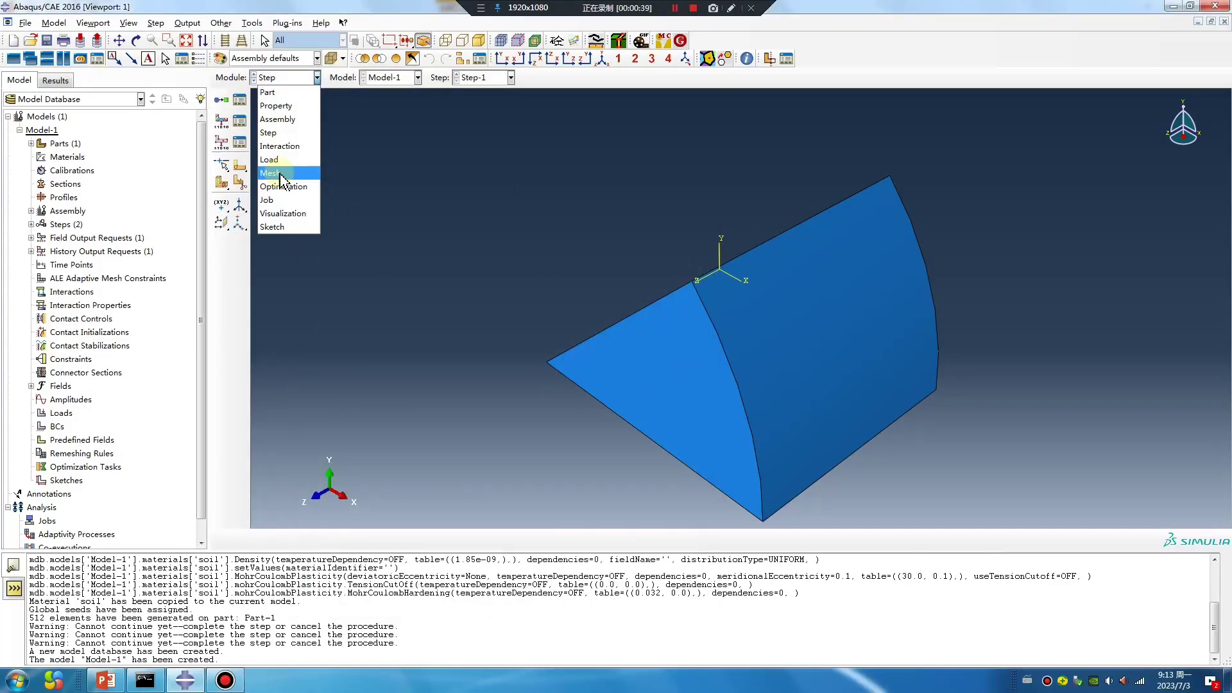
left_click(302, 172)
left_click_drag(607, 162, 821, 199, "ctrl+alt")
left_click(220, 117)
middle_click(415, 122)
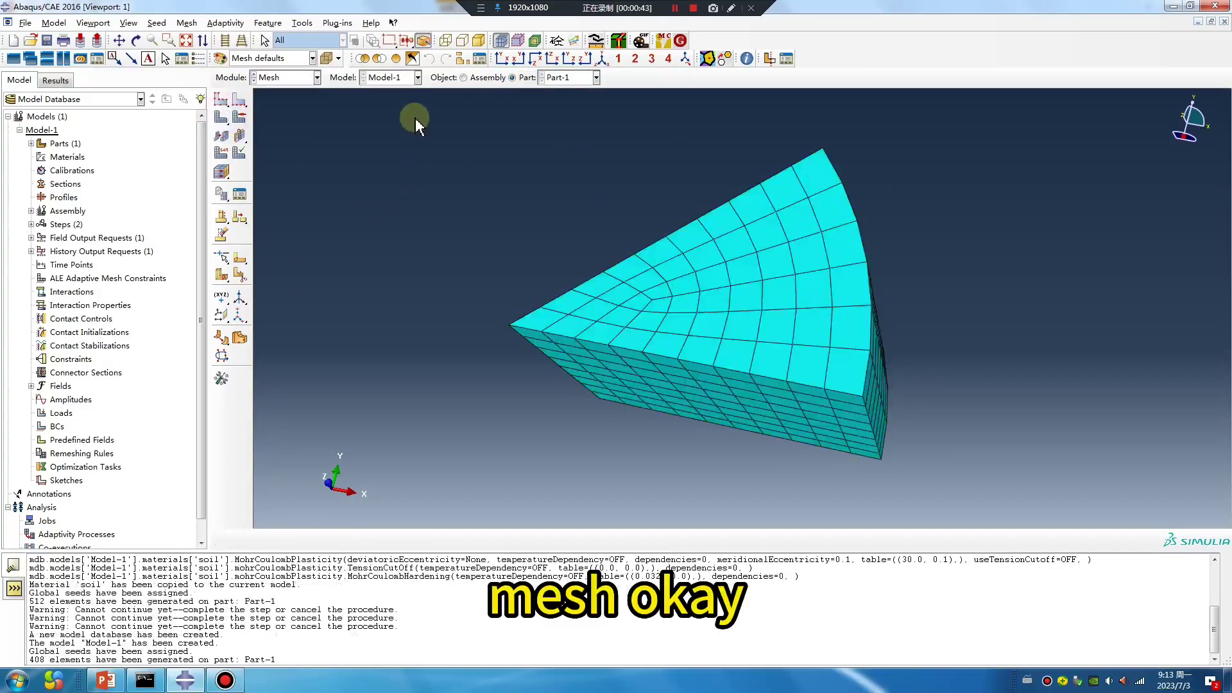
Switch to the Load module and rotate the assembly view.
left_click(305, 82)
left_click(294, 159)
left_click_drag(742, 335, 737, 301, "ctrl+alt")
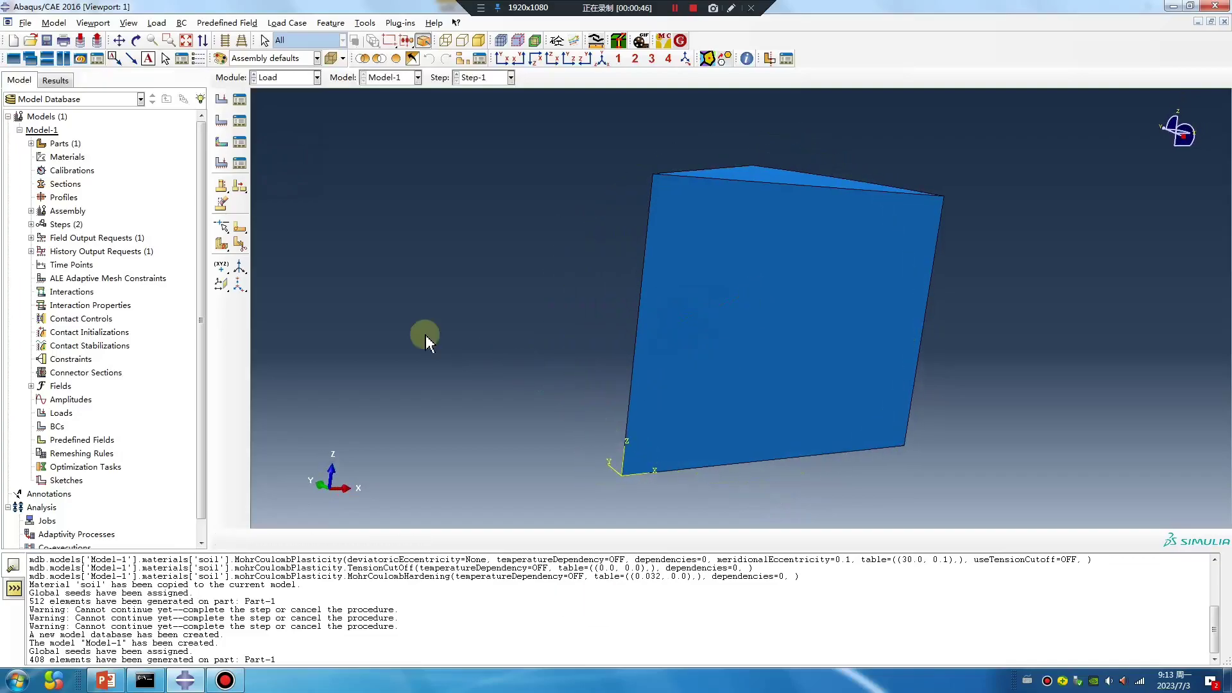
Create a cylindrical three-point datum CSYS with its origin at 0,0,0.
left_click(241, 268)
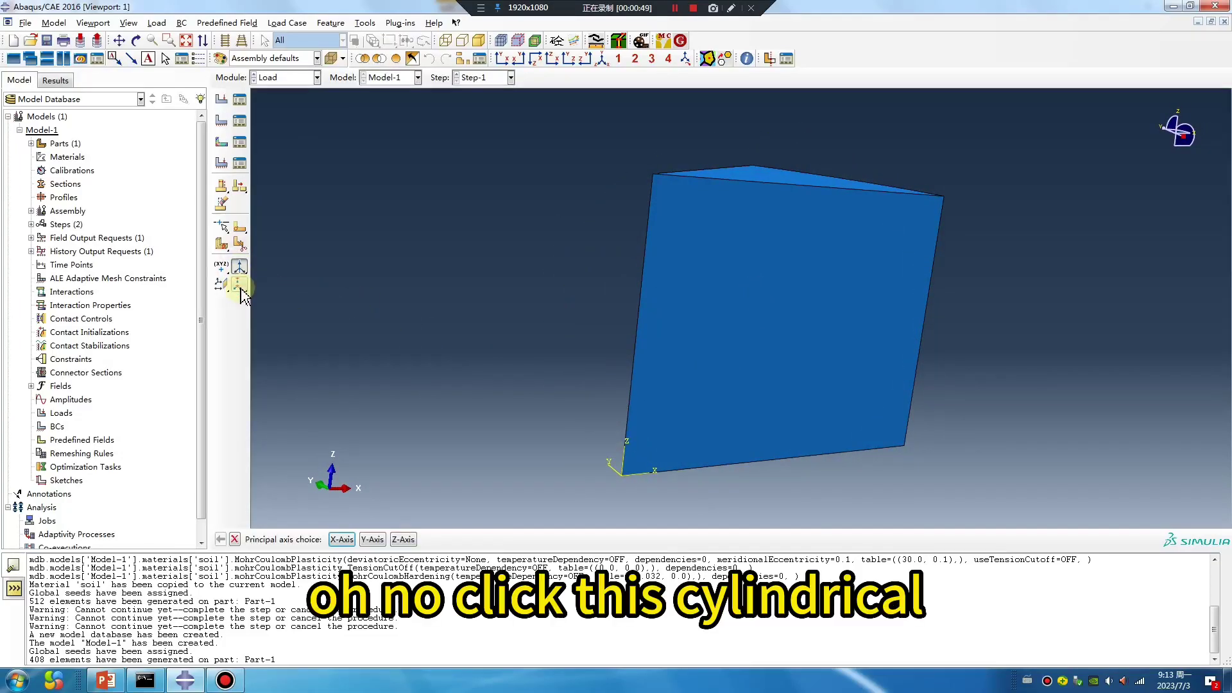
left_click(240, 288)
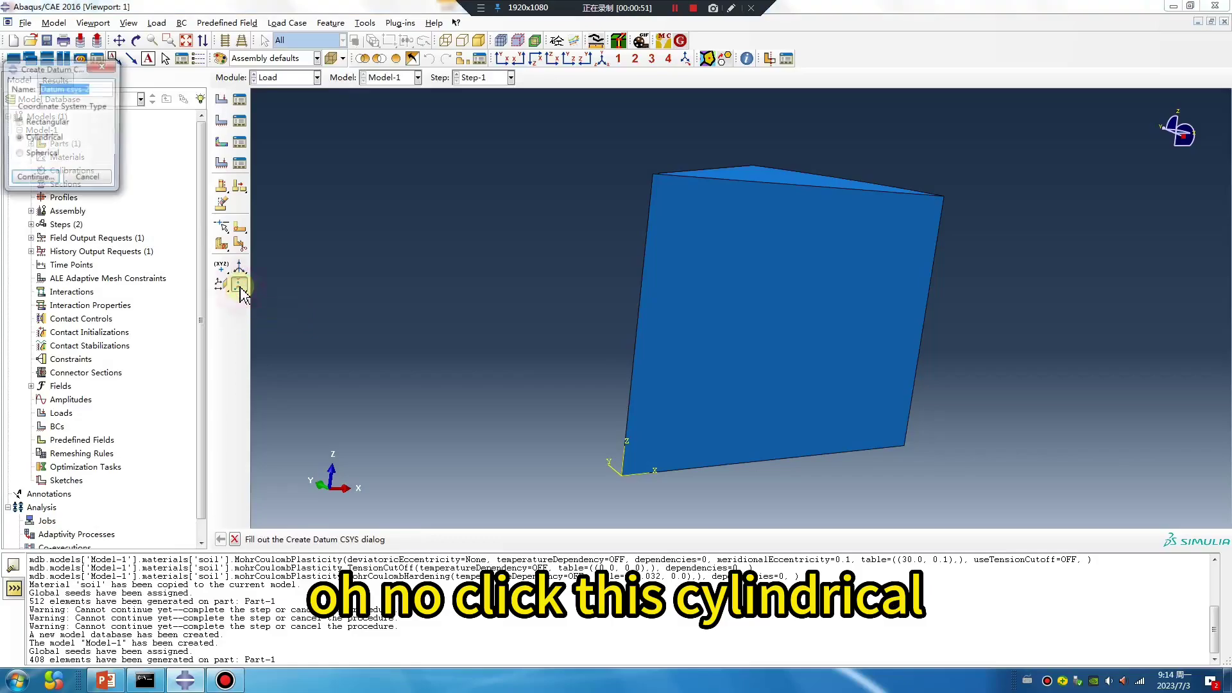
left_click(60, 139)
left_click(45, 180)
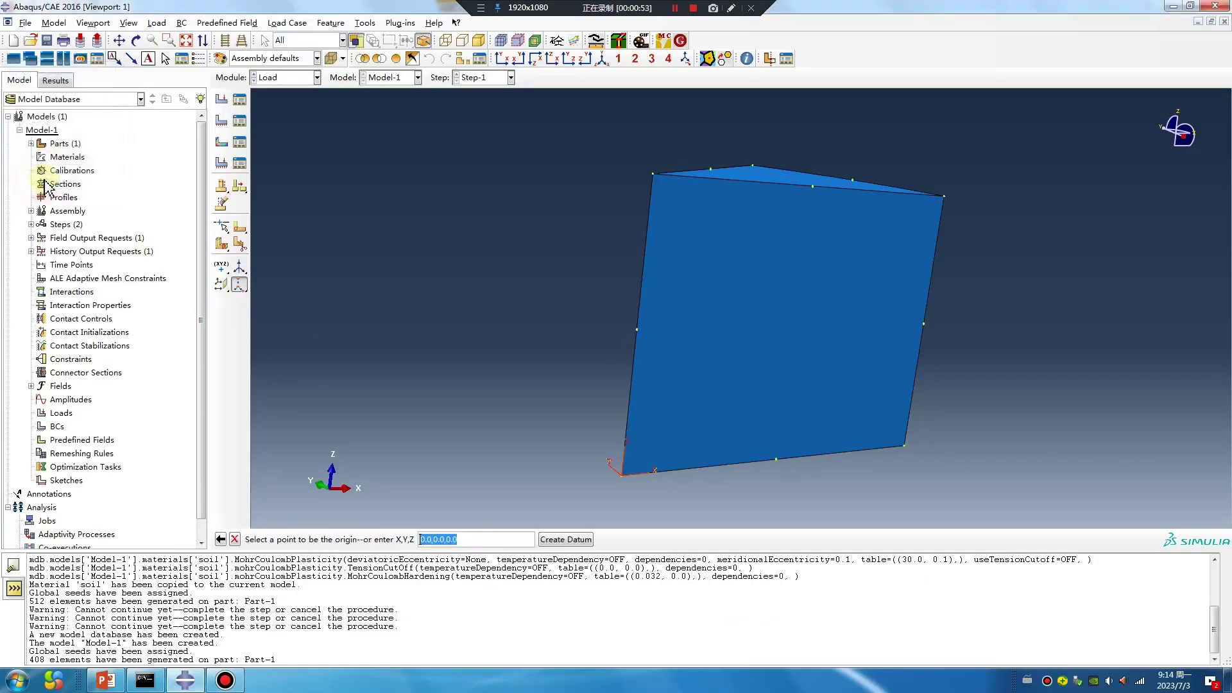
left_click(559, 543)
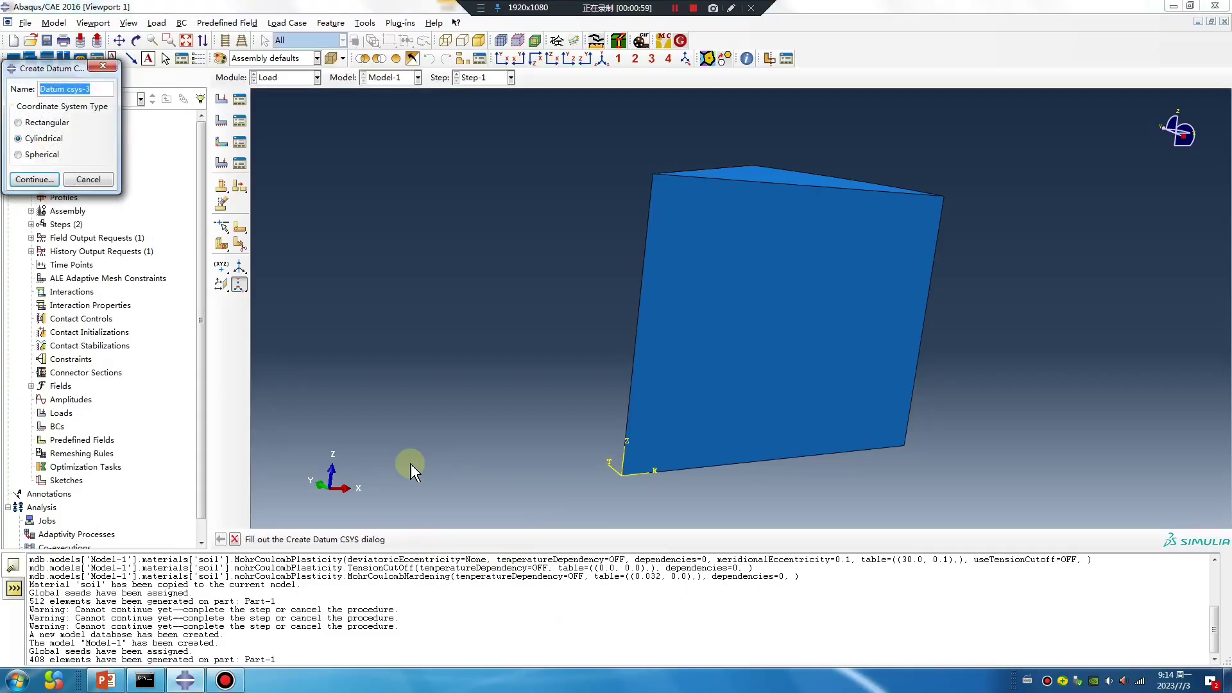
Create a Displacement/Rotation boundary condition on the sector's curved outer face.
left_click(103, 66)
left_click(222, 120)
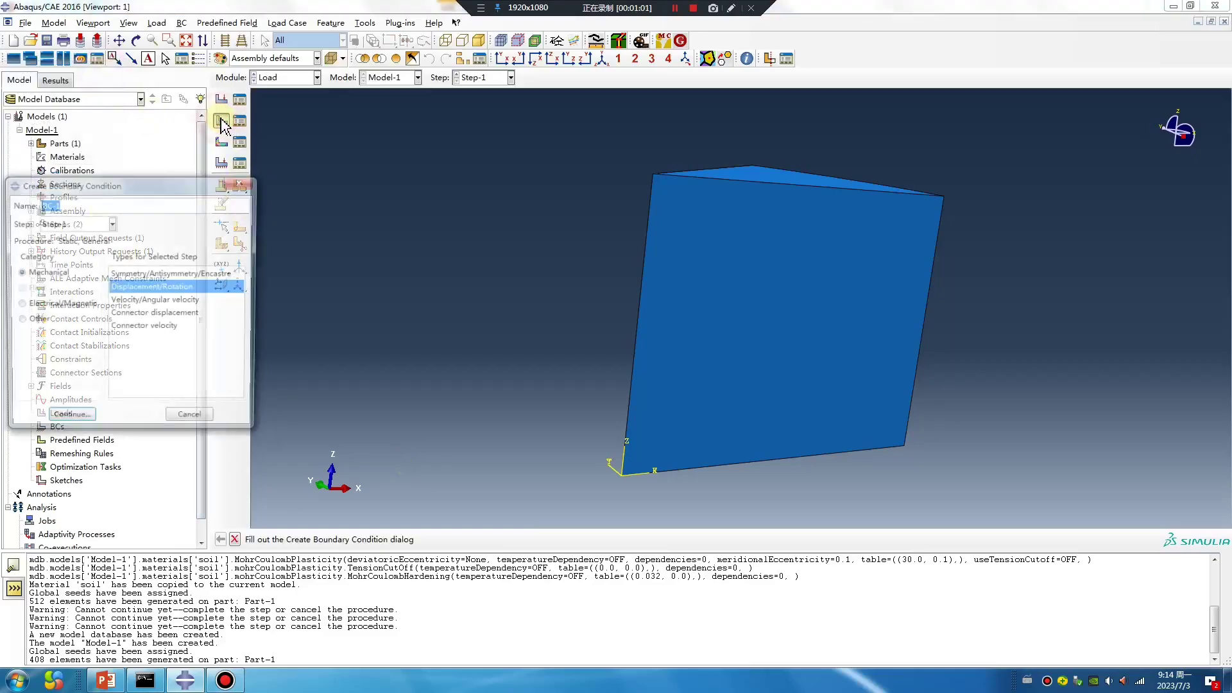
left_click(136, 286)
left_click(64, 421)
left_click_drag(627, 365, 712, 372, "ctrl+alt")
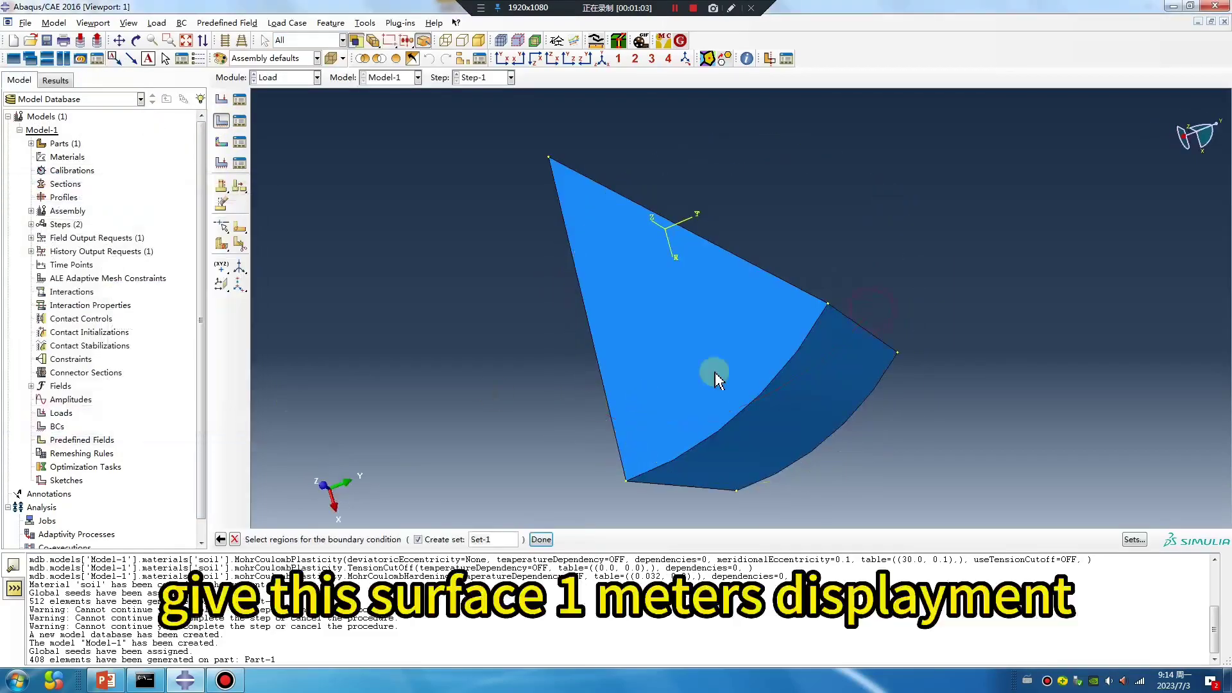
left_click(802, 387)
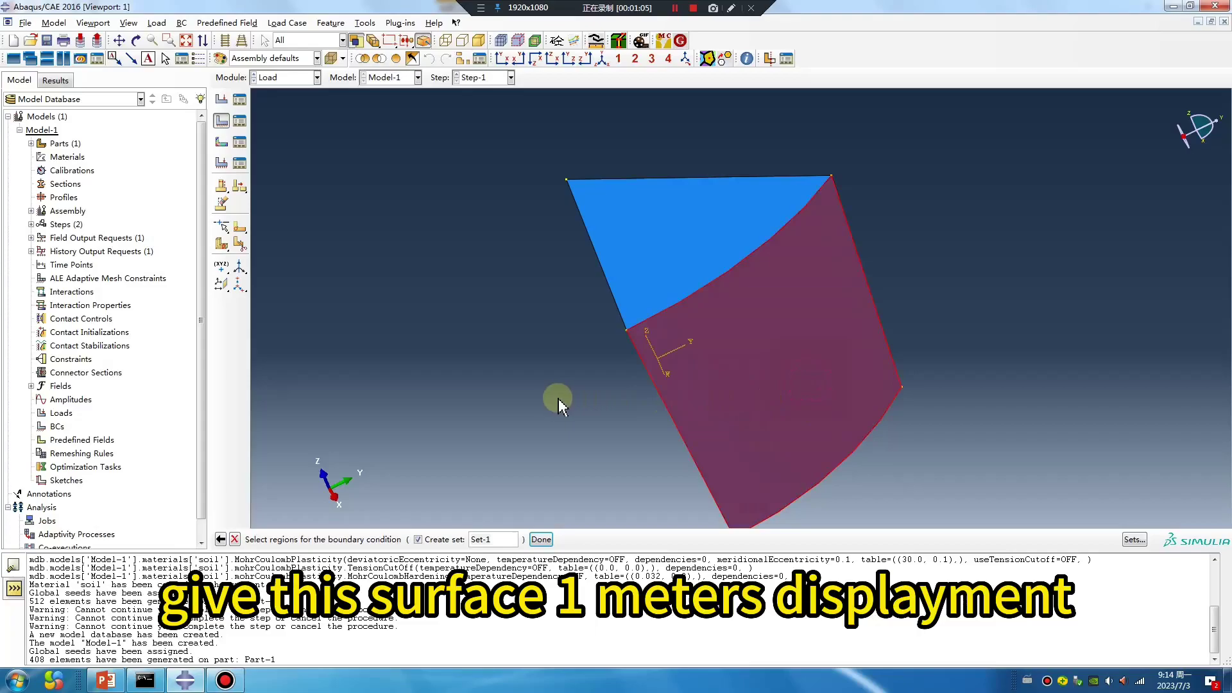
middle_click(558, 399)
Set U1 = 1 in Datum csys-2 and confirm BC-1.
left_click(74, 268)
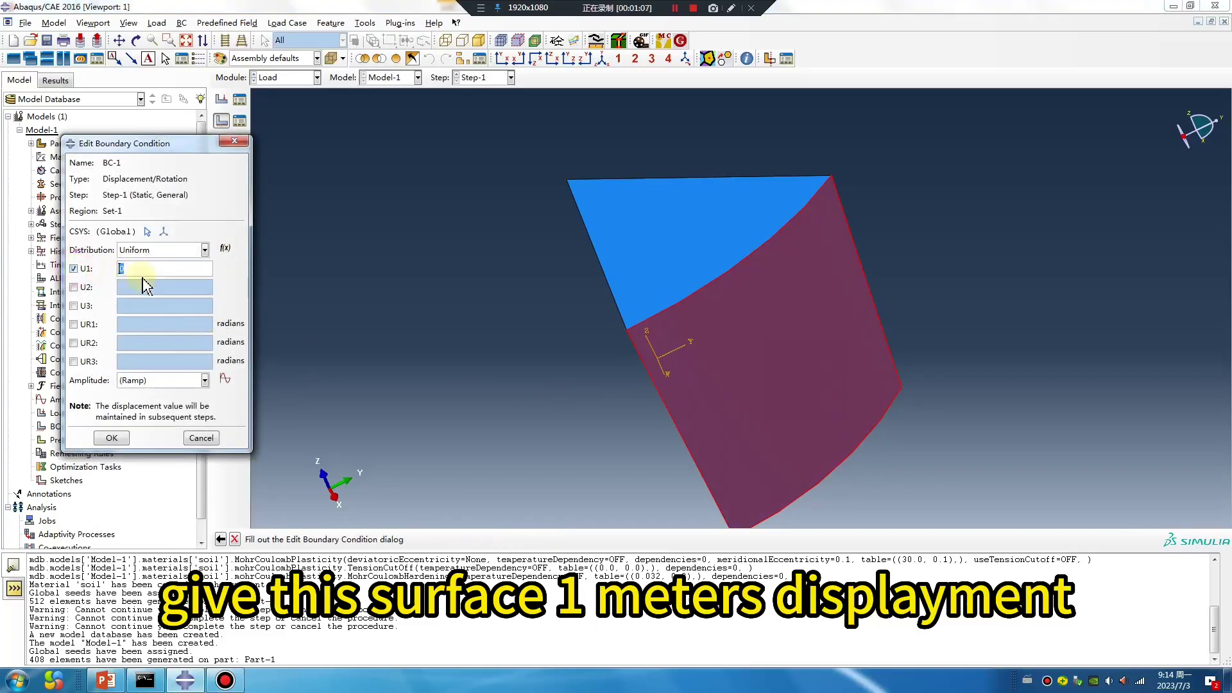
type("1")
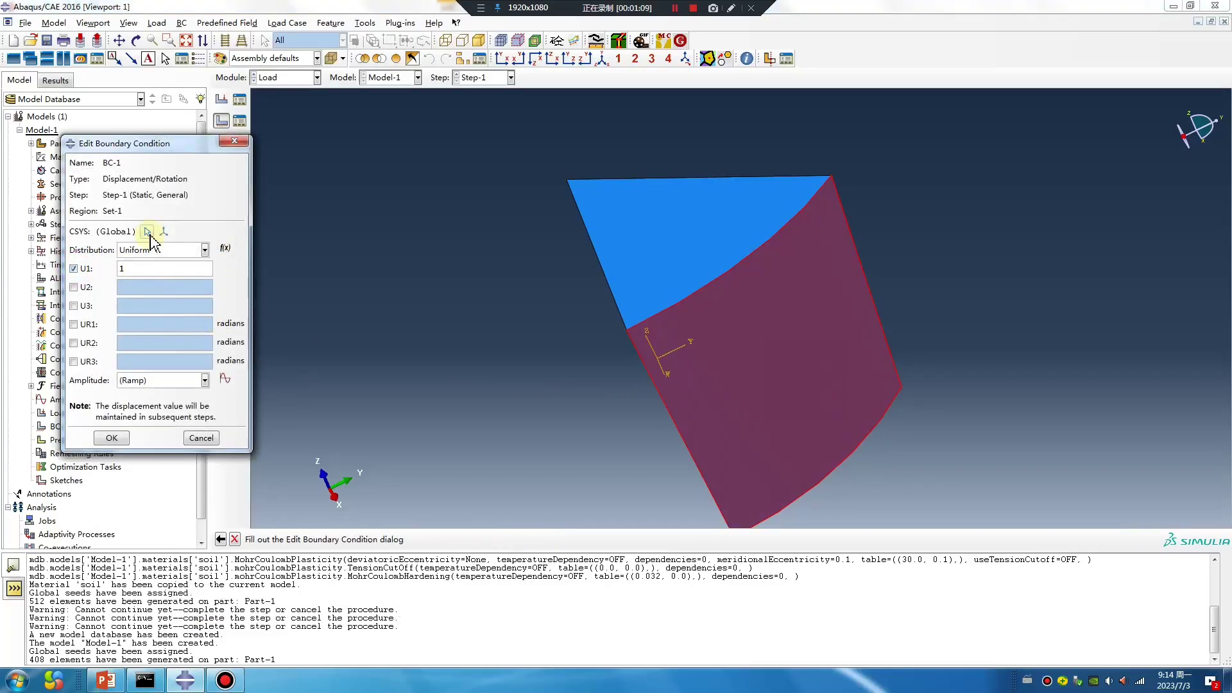
left_click(147, 231)
left_click(1100, 539)
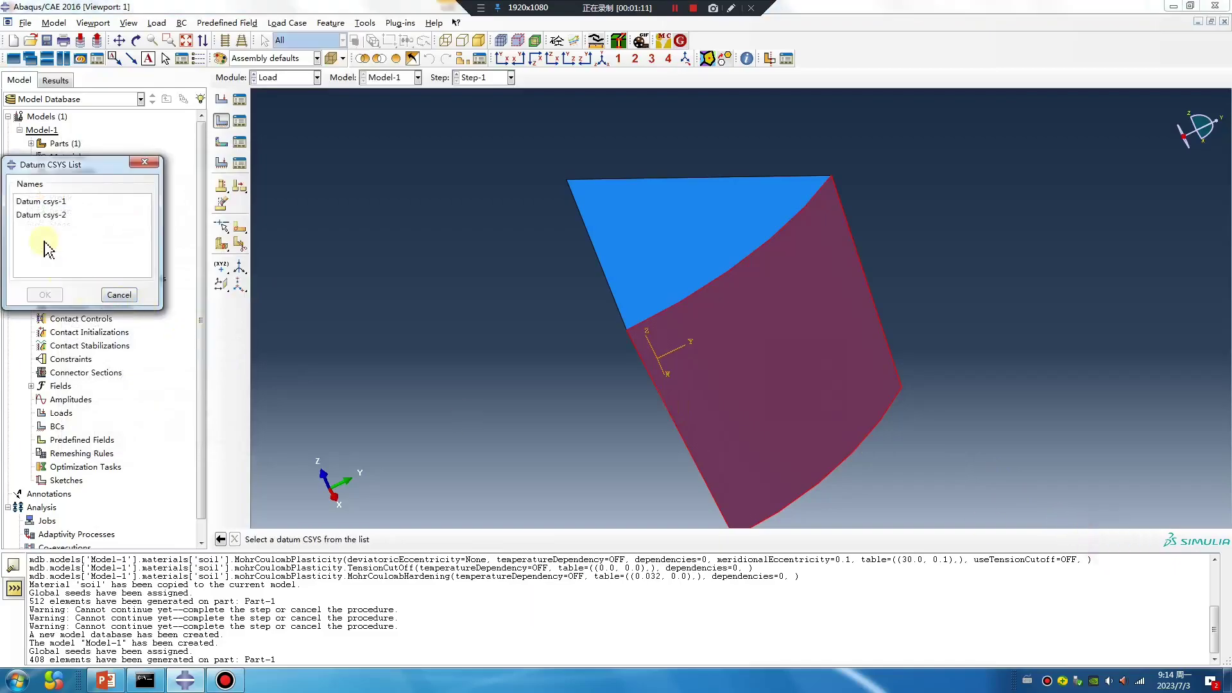
left_click(36, 216)
left_click(45, 295)
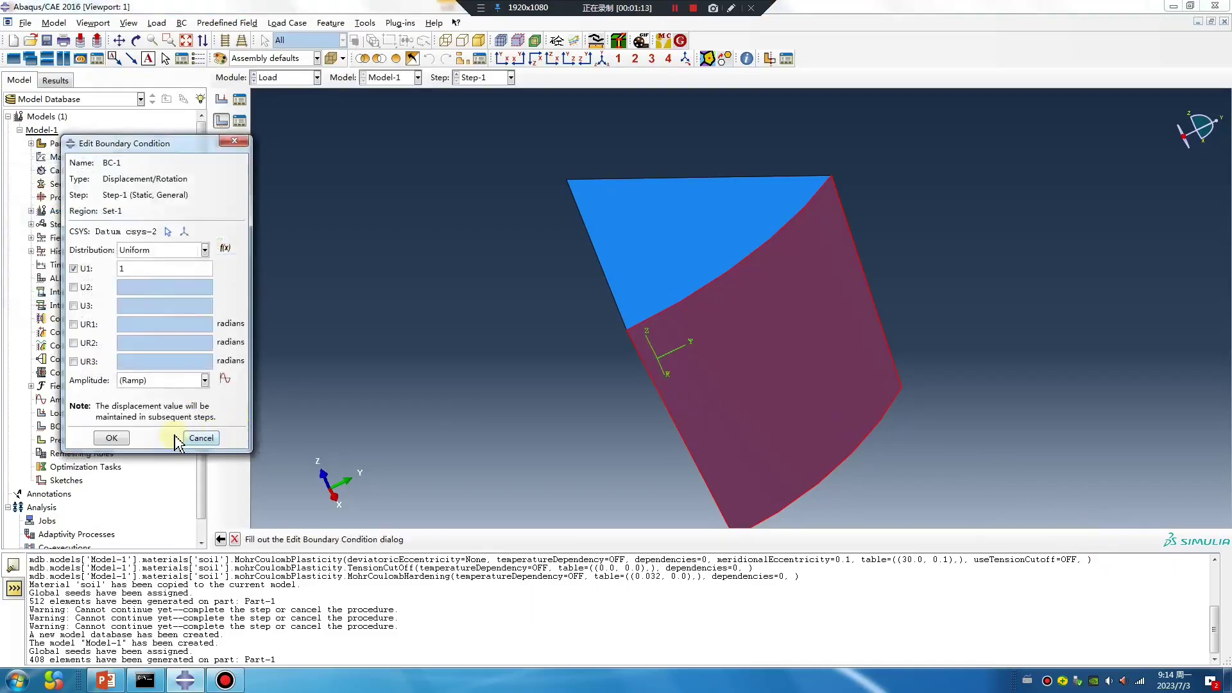
left_click(111, 438)
left_click_drag(652, 401, 720, 393, "ctrl+alt")
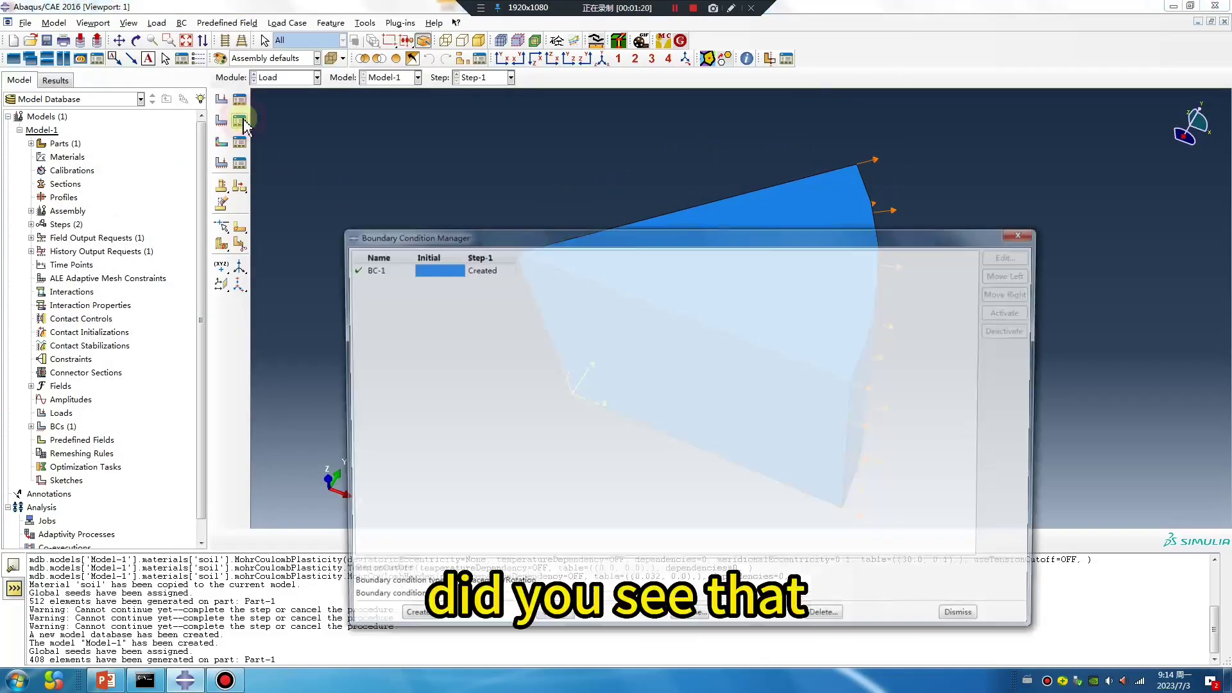
Edit BC-1 to prescribe U2 = 1 with U1 turned off, then inspect the arrows.
left_click(239, 121)
double_click(488, 269)
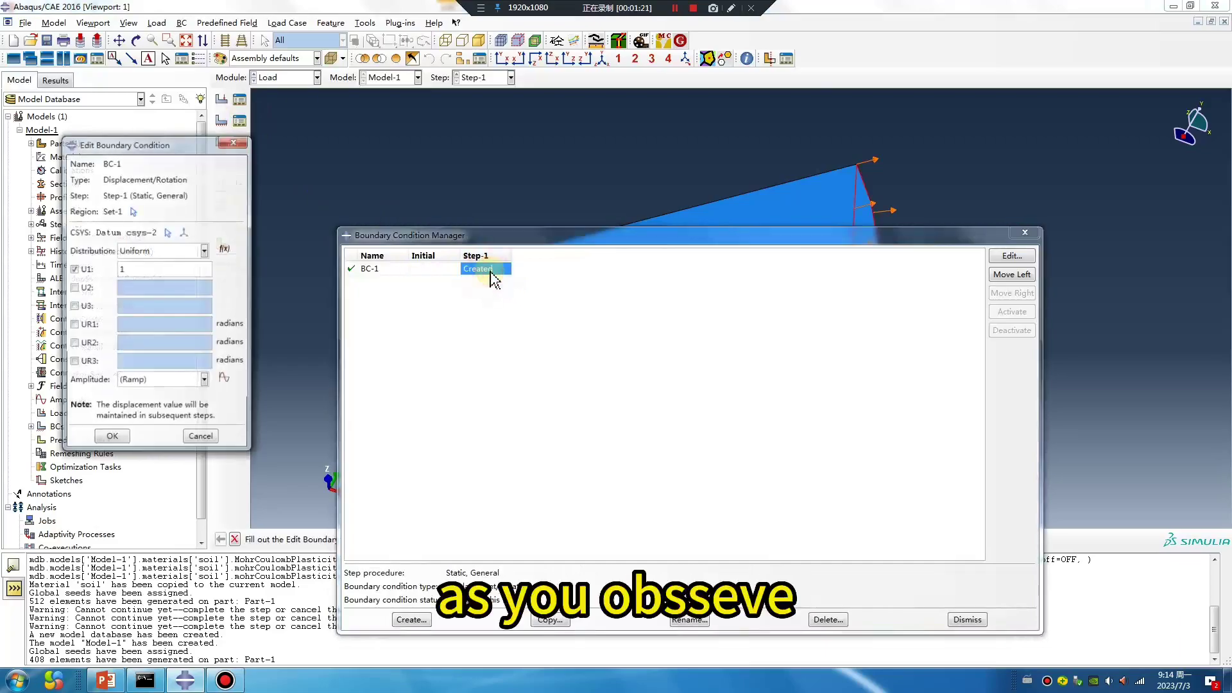
left_click(93, 288)
left_click(157, 287)
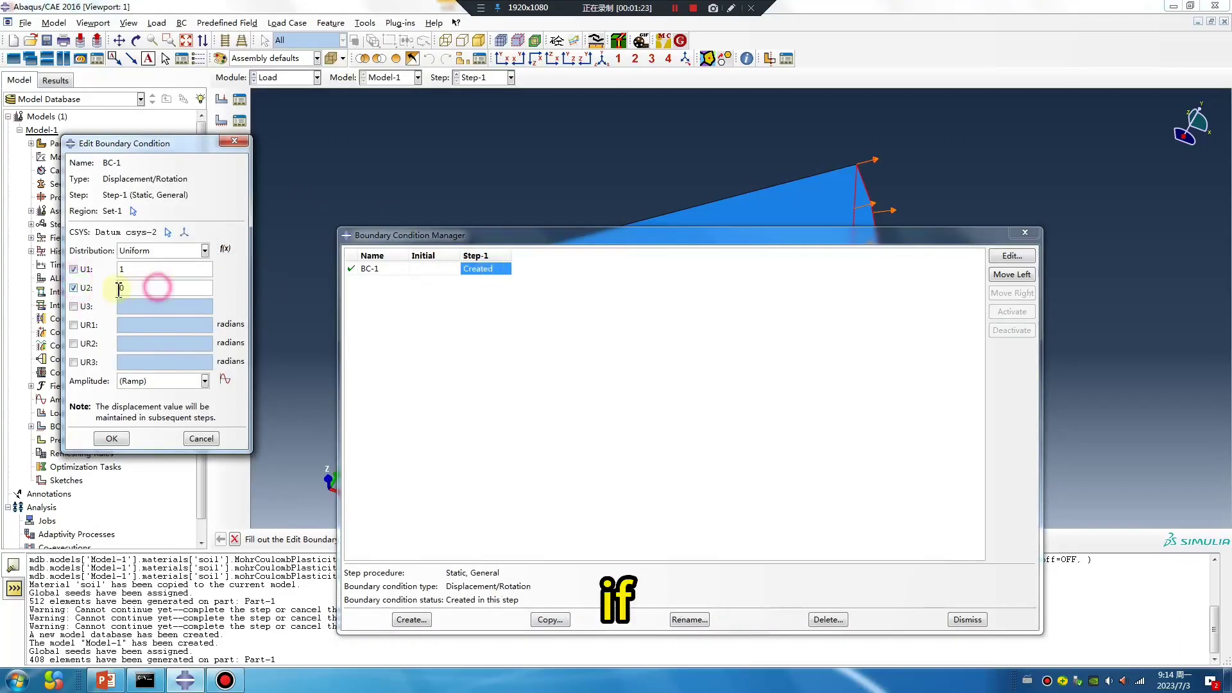
type("1")
left_click(74, 268)
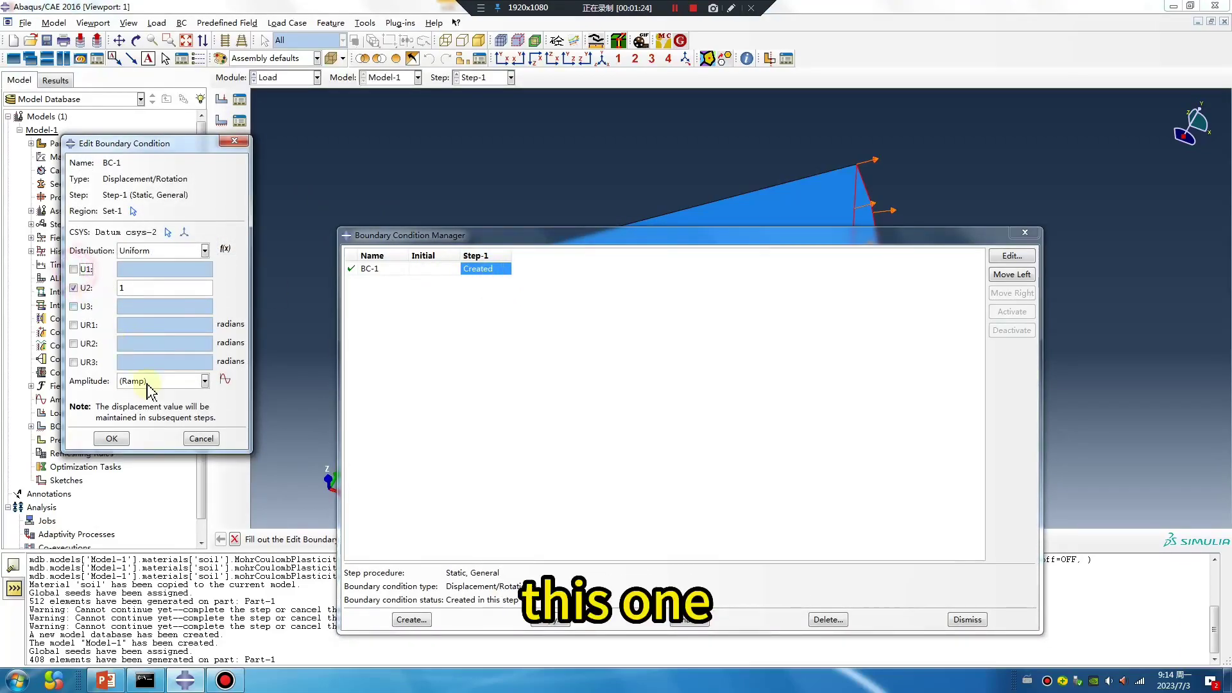
left_click(113, 439)
left_click_drag(916, 237, 879, 490)
left_click_drag(872, 269, 856, 417, "ctrl+alt")
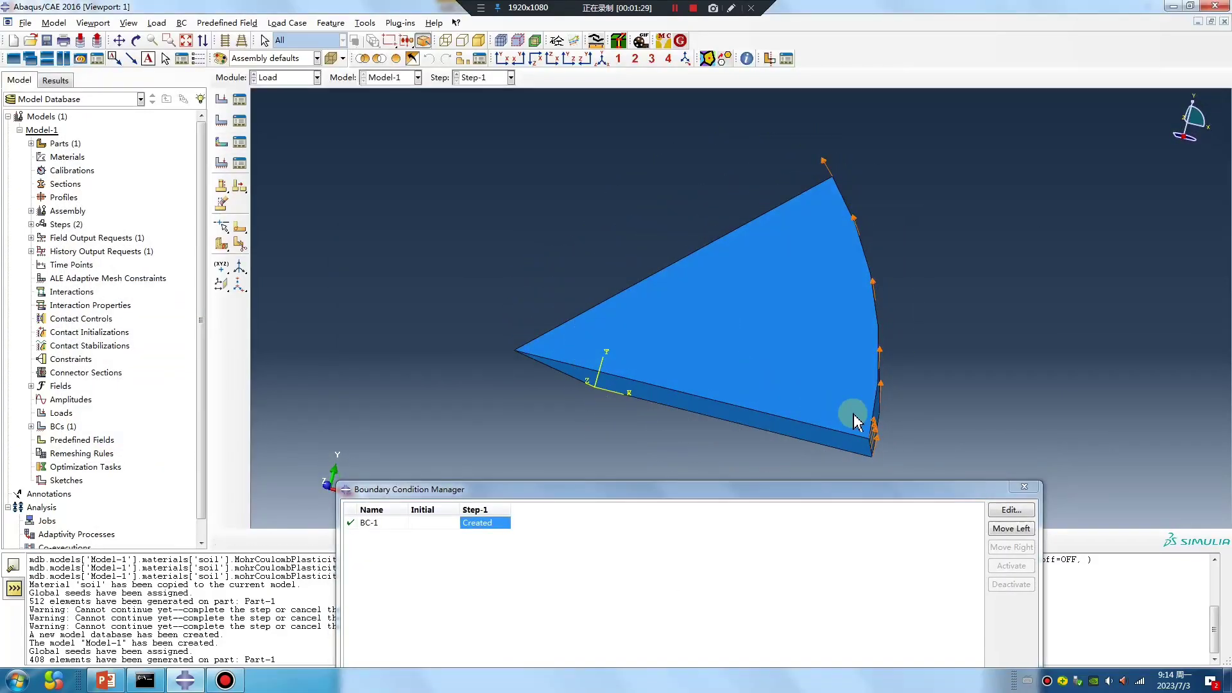
left_click_drag(855, 357, 832, 343, "ctrl+alt")
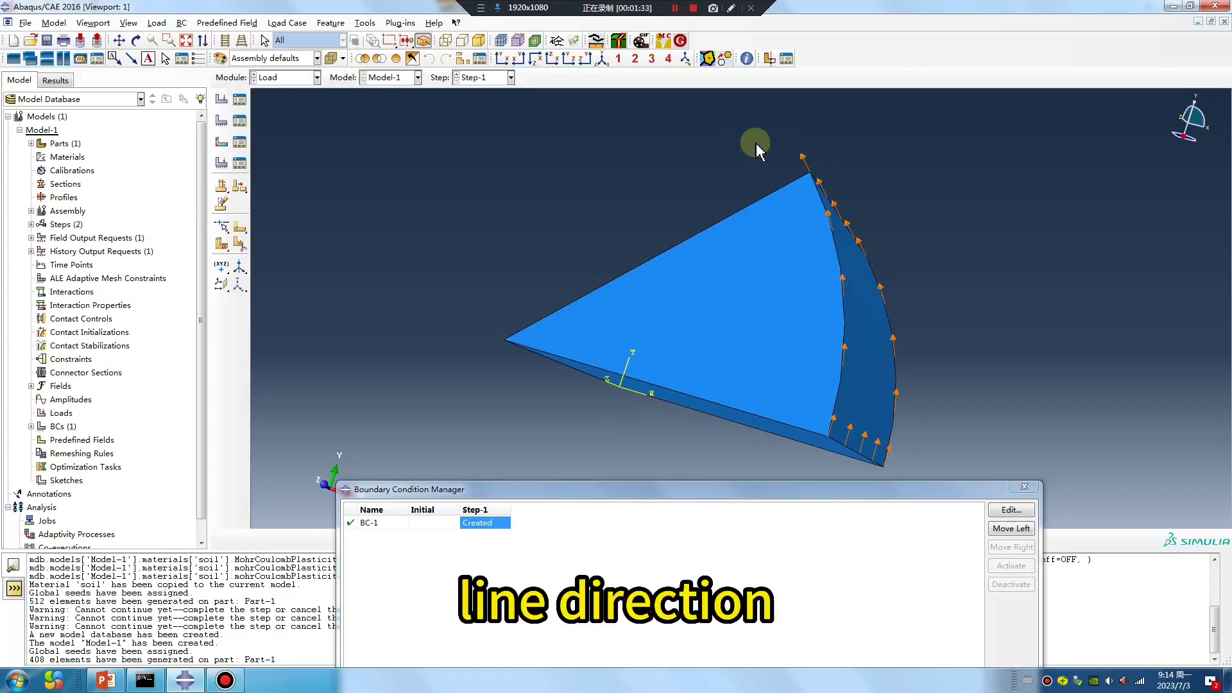
left_click_drag(728, 388, 625, 478, "ctrl+alt")
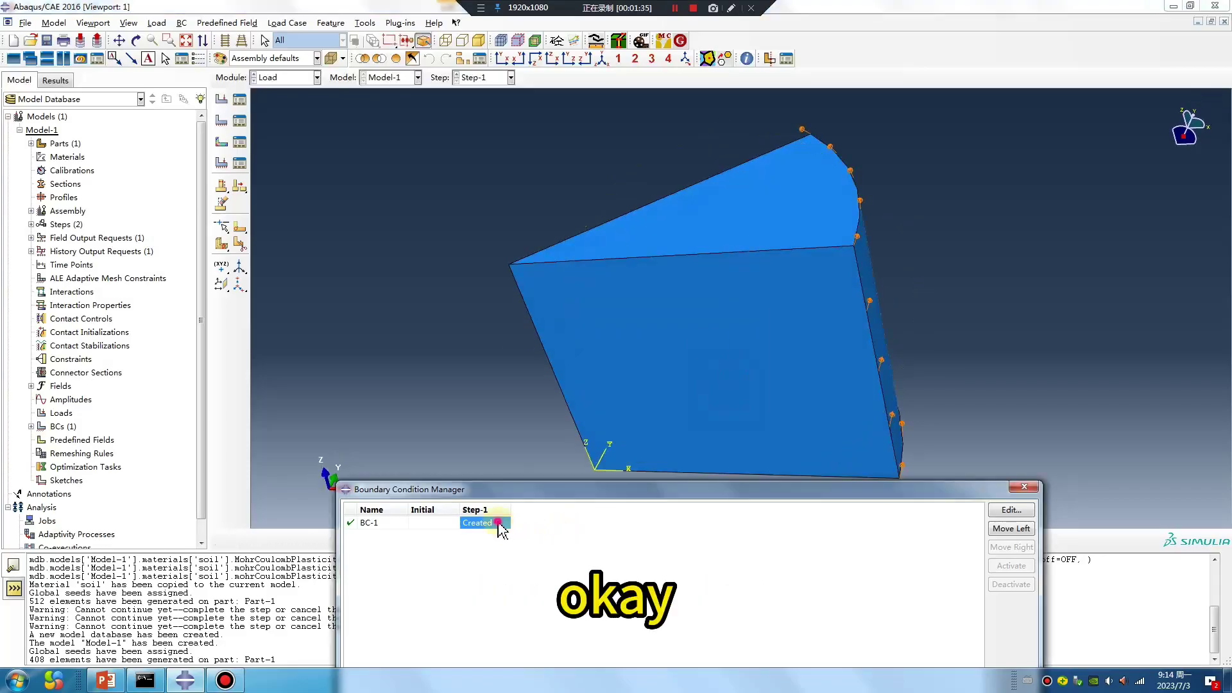
Change BC-1 to prescribe only U3, turning U2 off, and check the axial arrows.
double_click(487, 523)
left_click(73, 306)
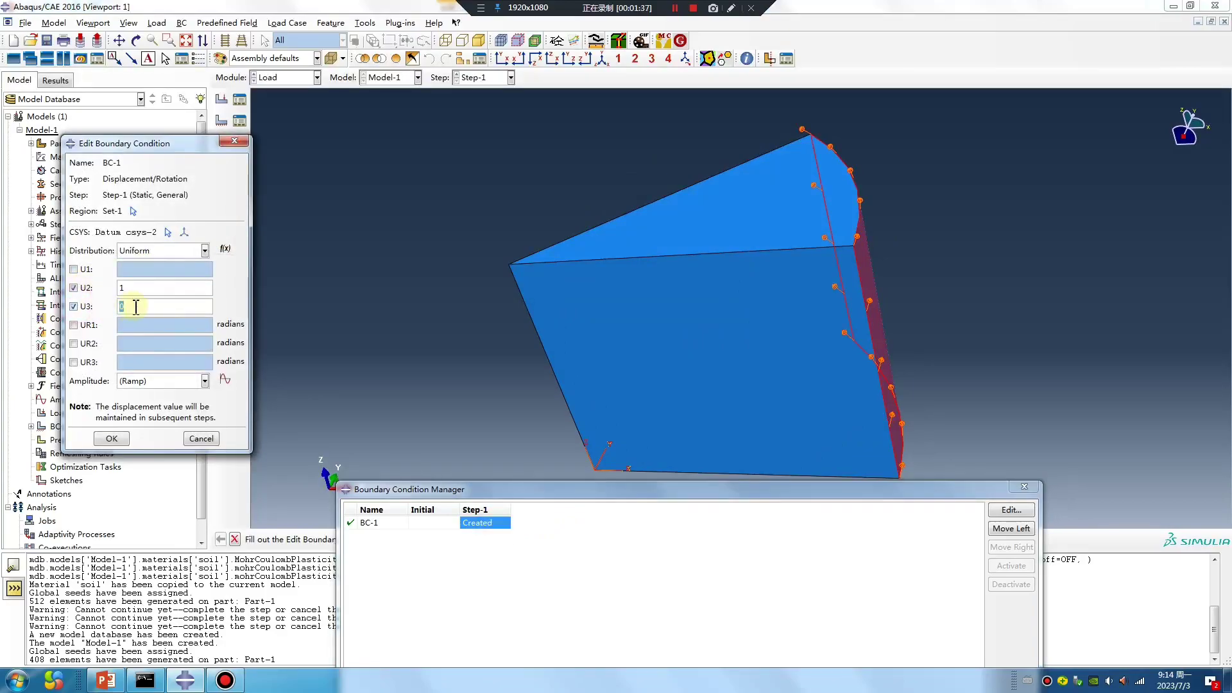
left_click(73, 288)
left_click(111, 439)
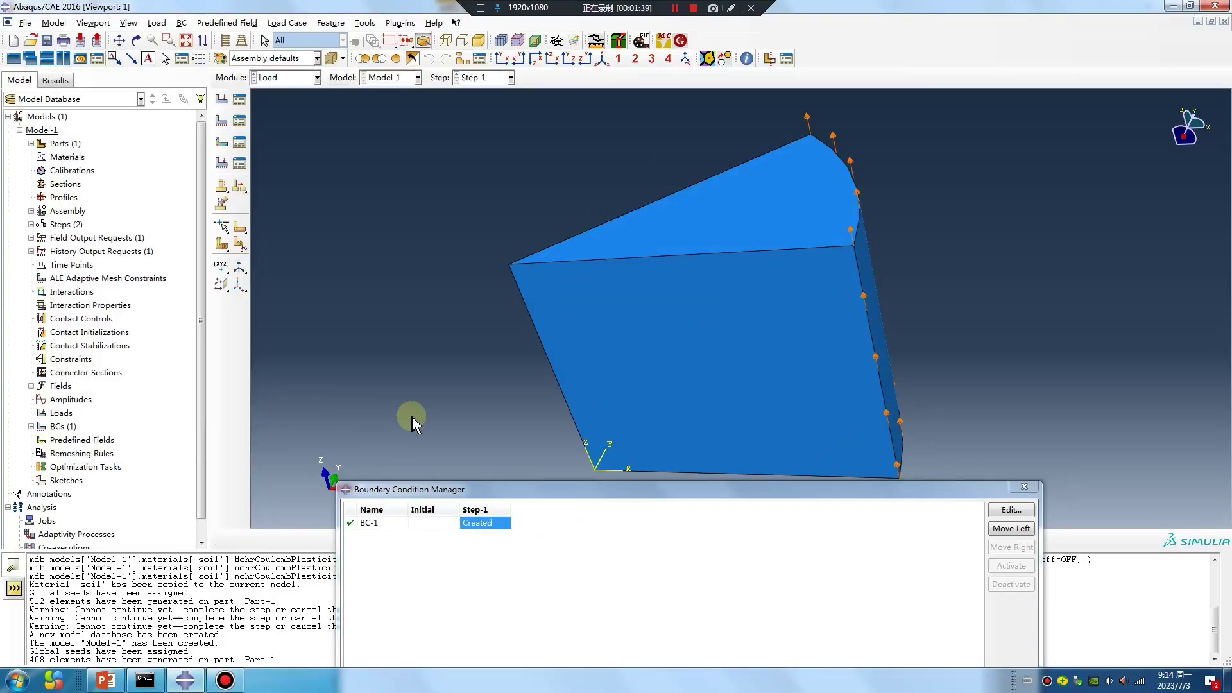
left_click_drag(550, 330, 737, 290, "ctrl+alt")
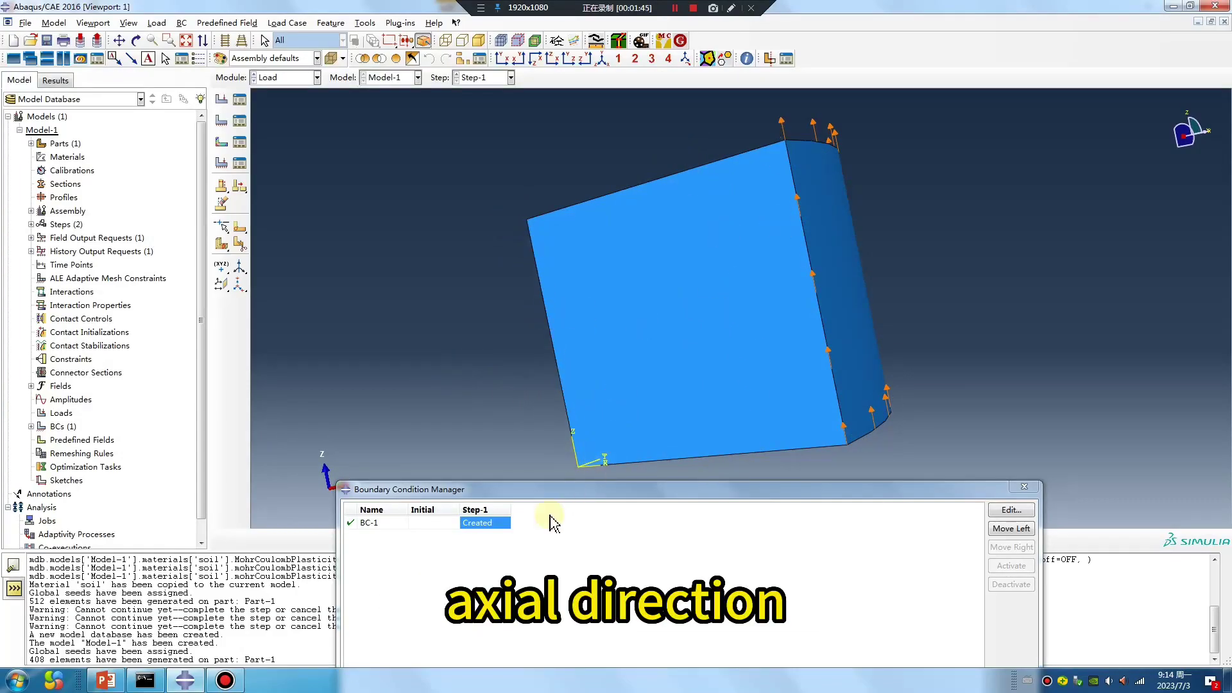
left_click_drag(684, 276, 757, 321, "ctrl+alt")
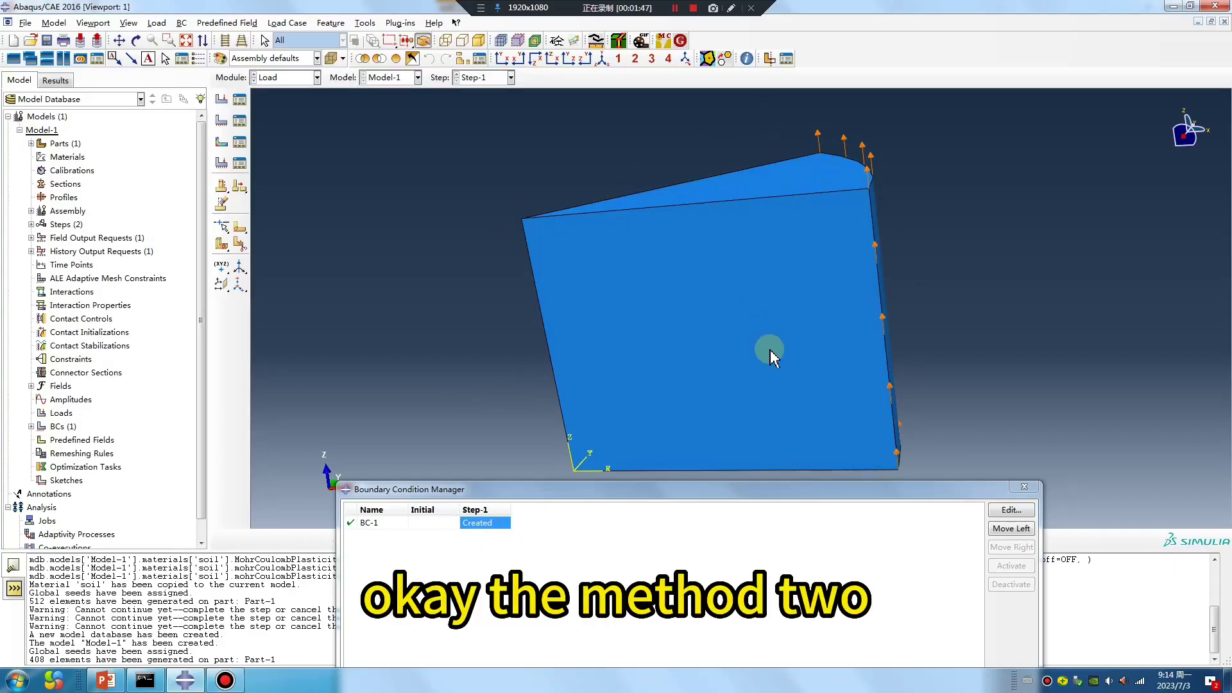
Create another cylindrical datum CSYS at origin 0,0,0 with 0,50,0 in its R-Theta plane.
left_click(1024, 487)
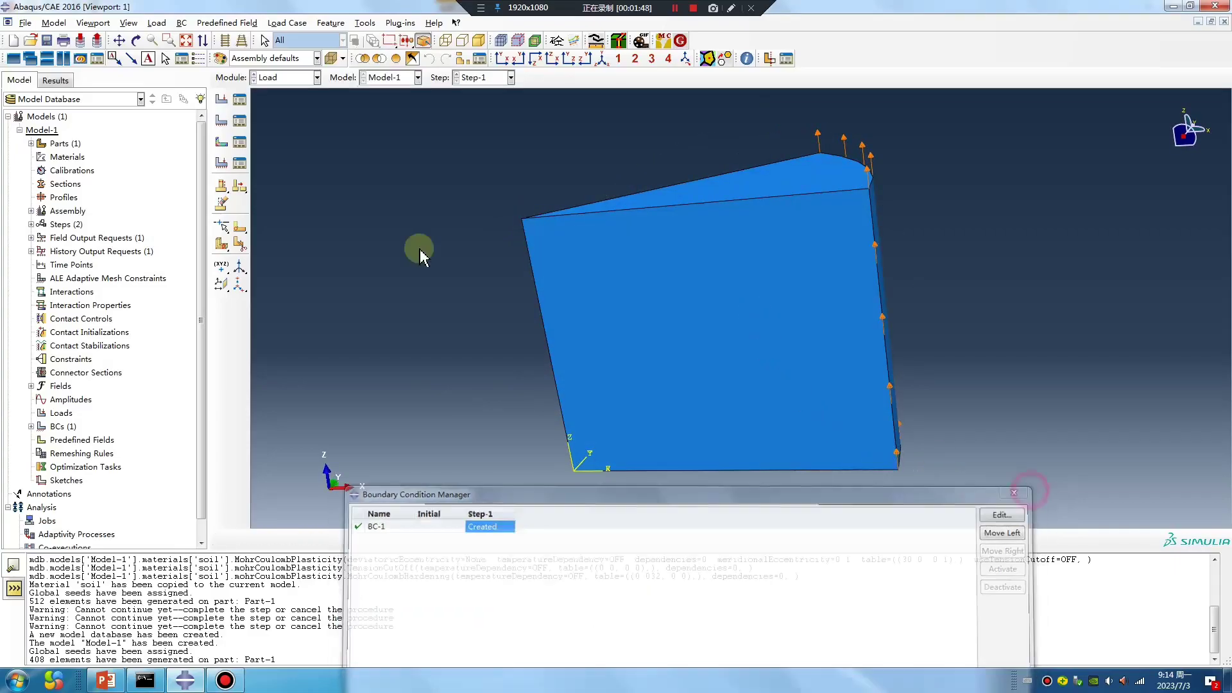
left_click(238, 283)
left_click(54, 171)
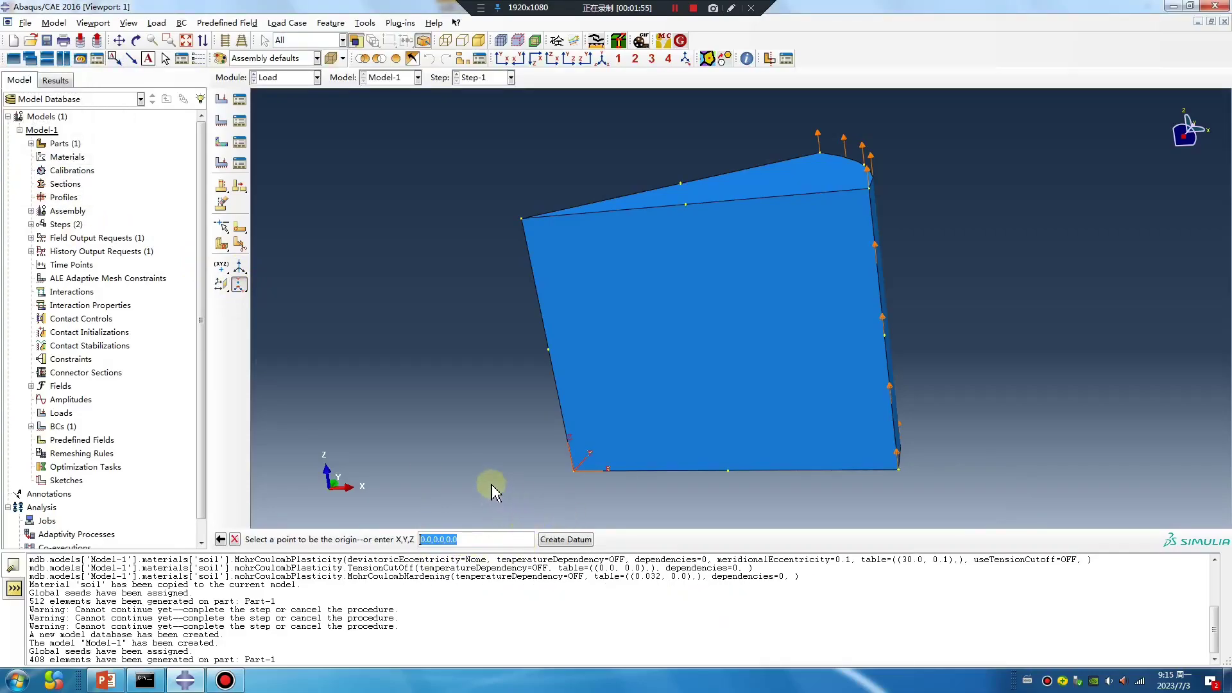
key("Return")
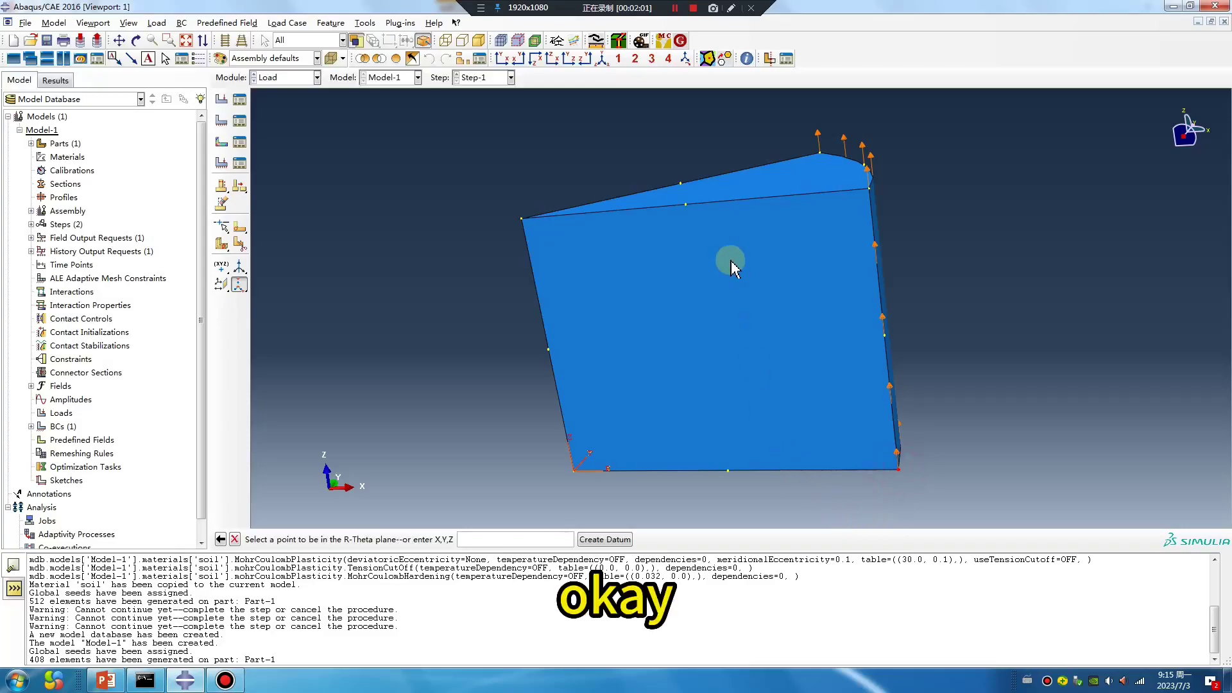
left_click_drag(732, 261, 564, 338, "ctrl+alt")
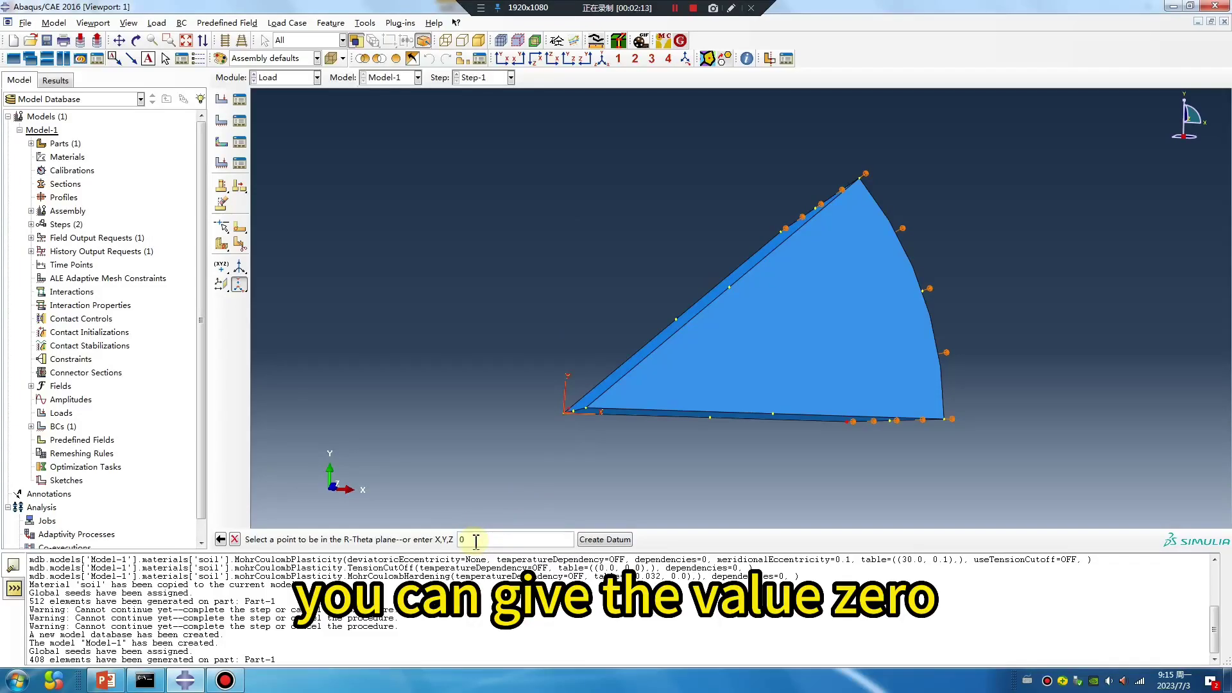
type(",0")
key("BackSpace")
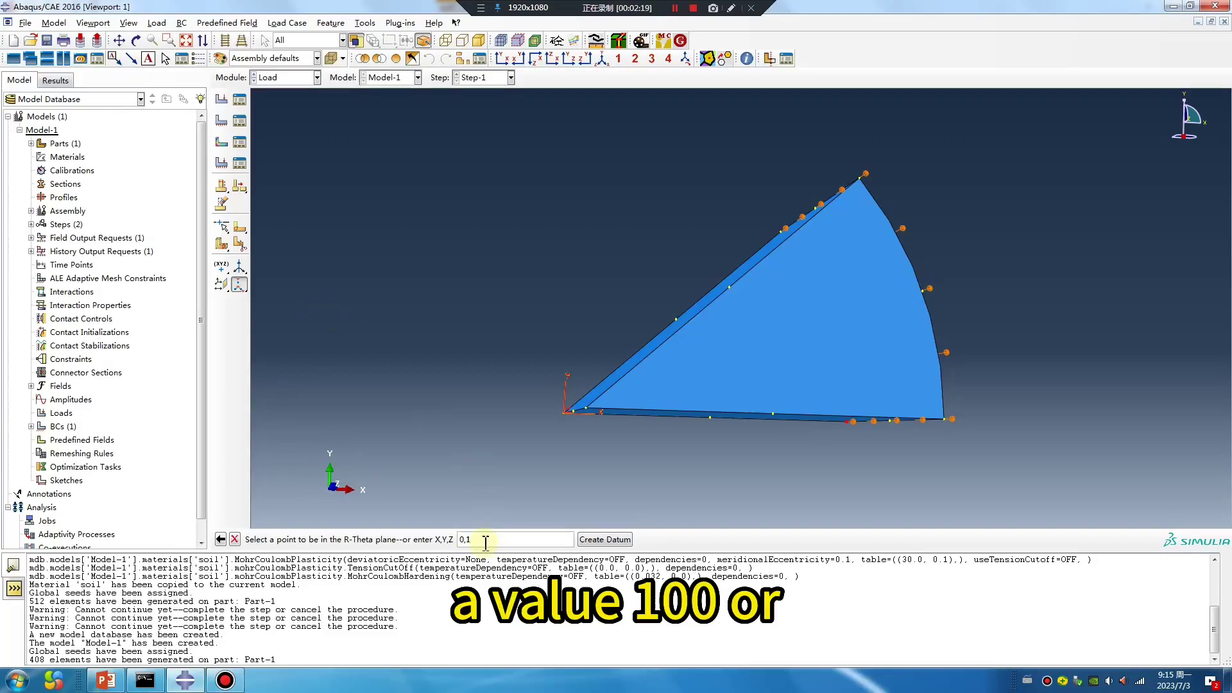
type("50")
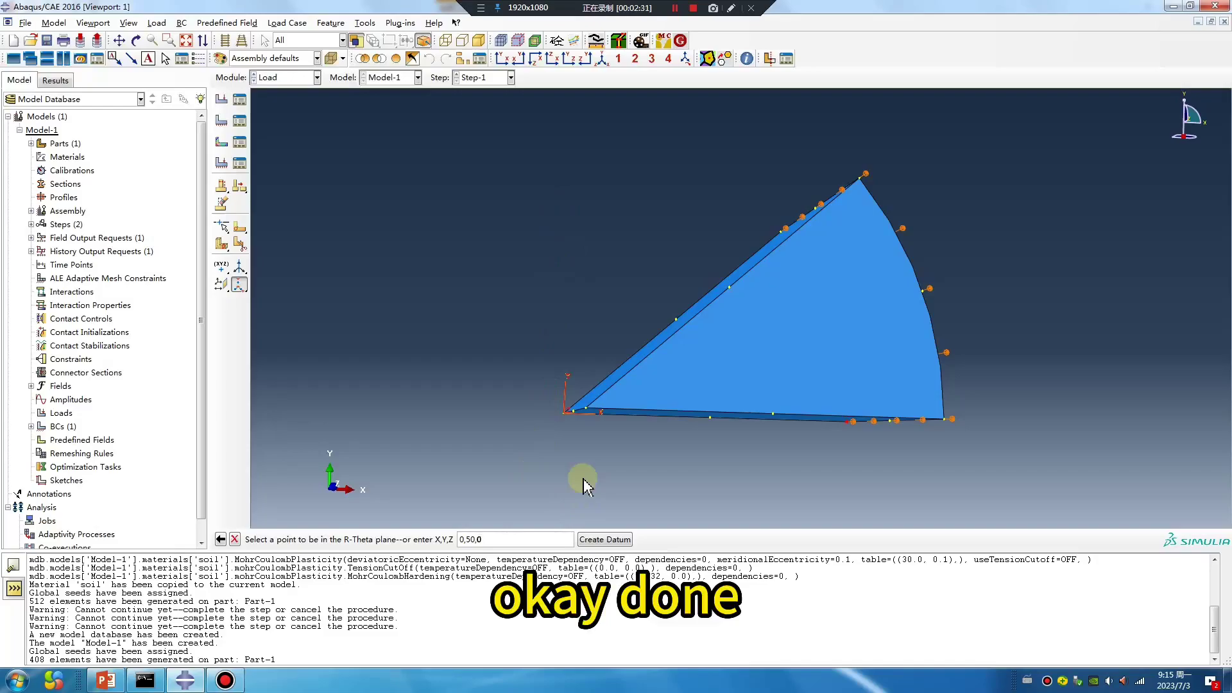
key("Return")
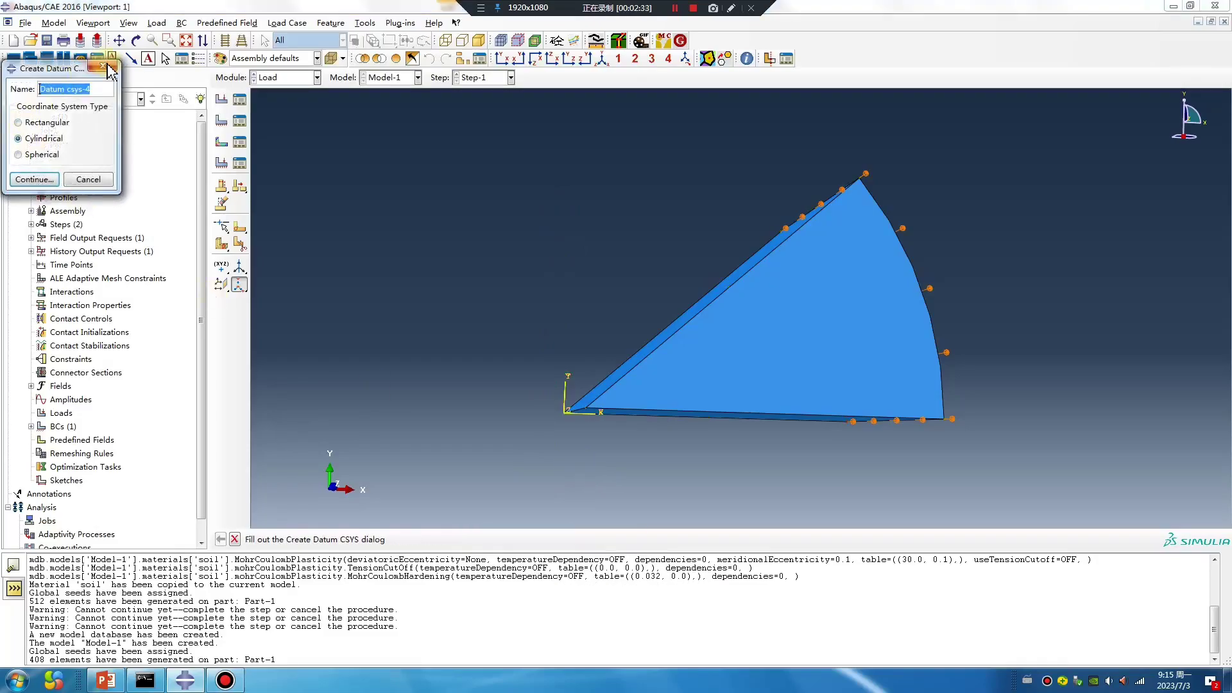
Switch BC-1's coordinate system to Datum csys-3.
left_click(104, 67)
left_click_drag(682, 349, 330, 165, "ctrl+alt")
left_click(239, 121)
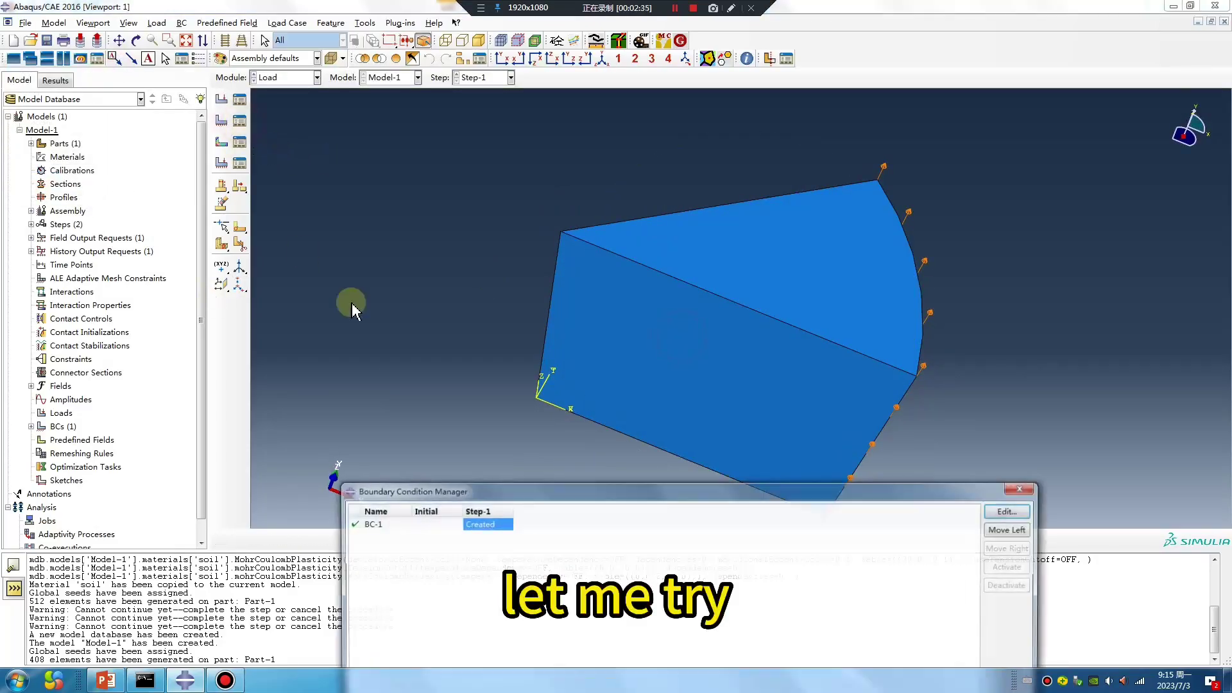
double_click(492, 529)
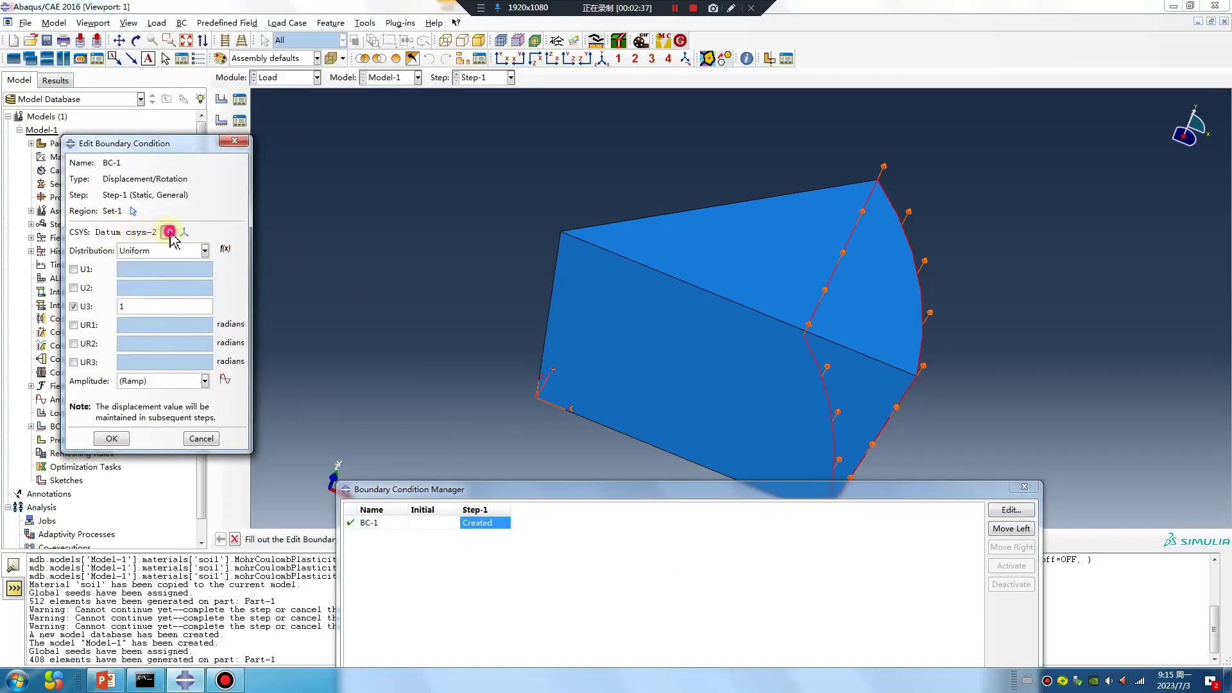
left_click(168, 231)
left_click(1094, 541)
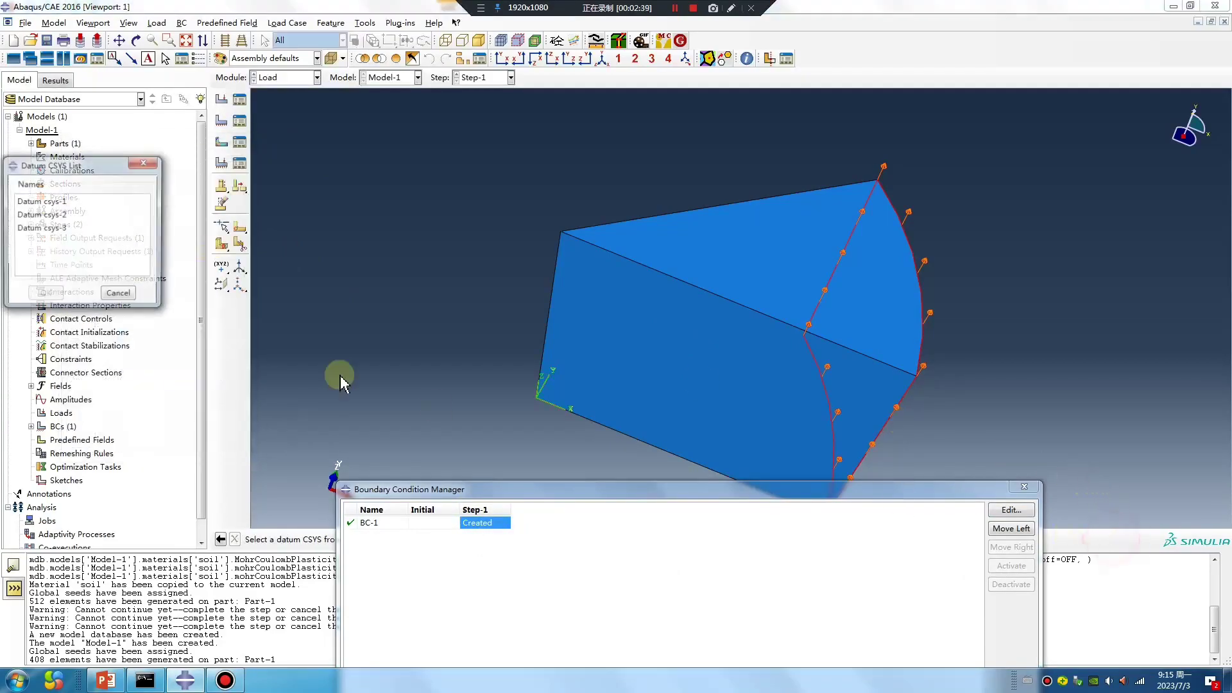
left_click(57, 229)
left_click(45, 295)
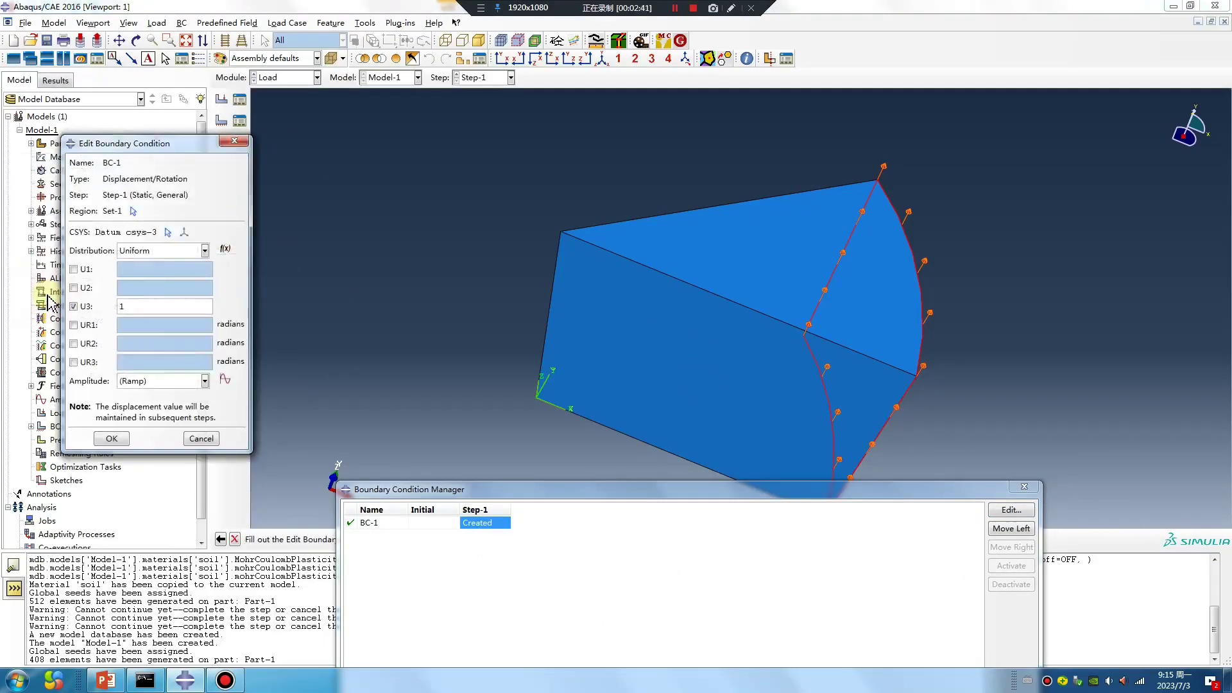
Make BC-1 prescribe radial U1 = 1 with U3 off, and view it from the front.
left_click(73, 269)
left_click(74, 306)
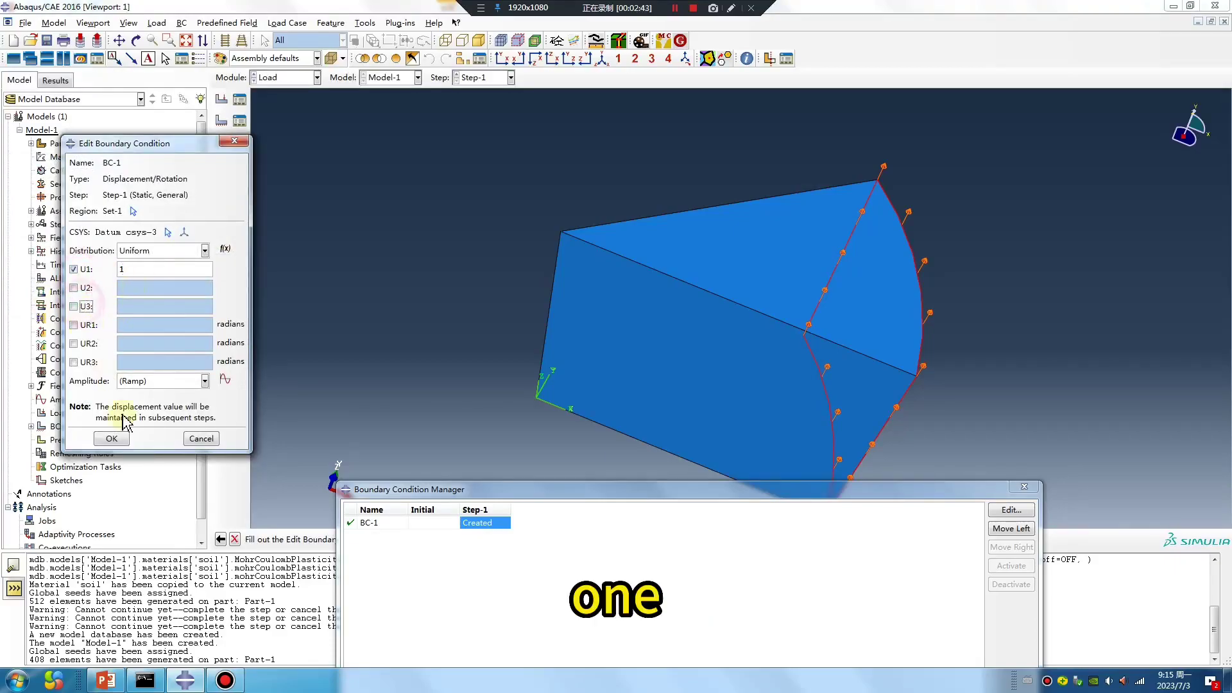
left_click(112, 438)
left_click_drag(570, 385, 599, 308, "ctrl+alt")
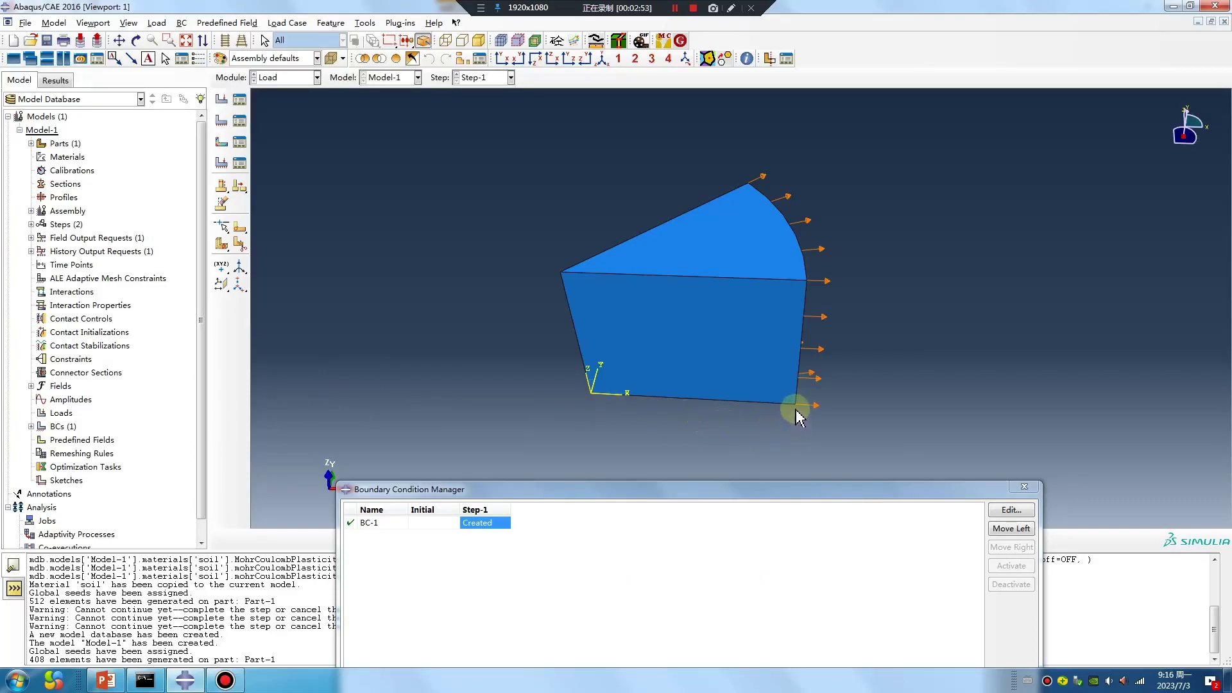
left_click(718, 270)
left_click_drag(718, 276, 597, 341)
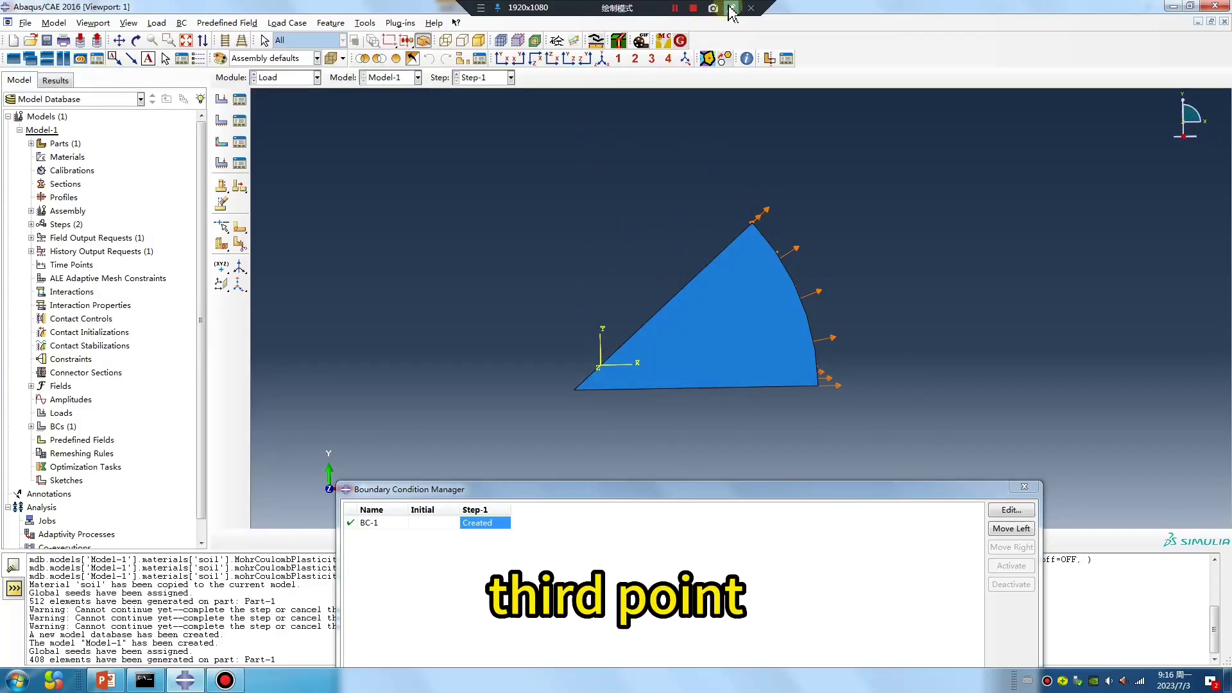
Annotate the model with pen notes marking 0,10,0 and 0,5,0 as valid R-Theta plane points.
key("ctrl+alt+d")
left_click_drag(601, 363, 592, 101)
left_click(597, 331)
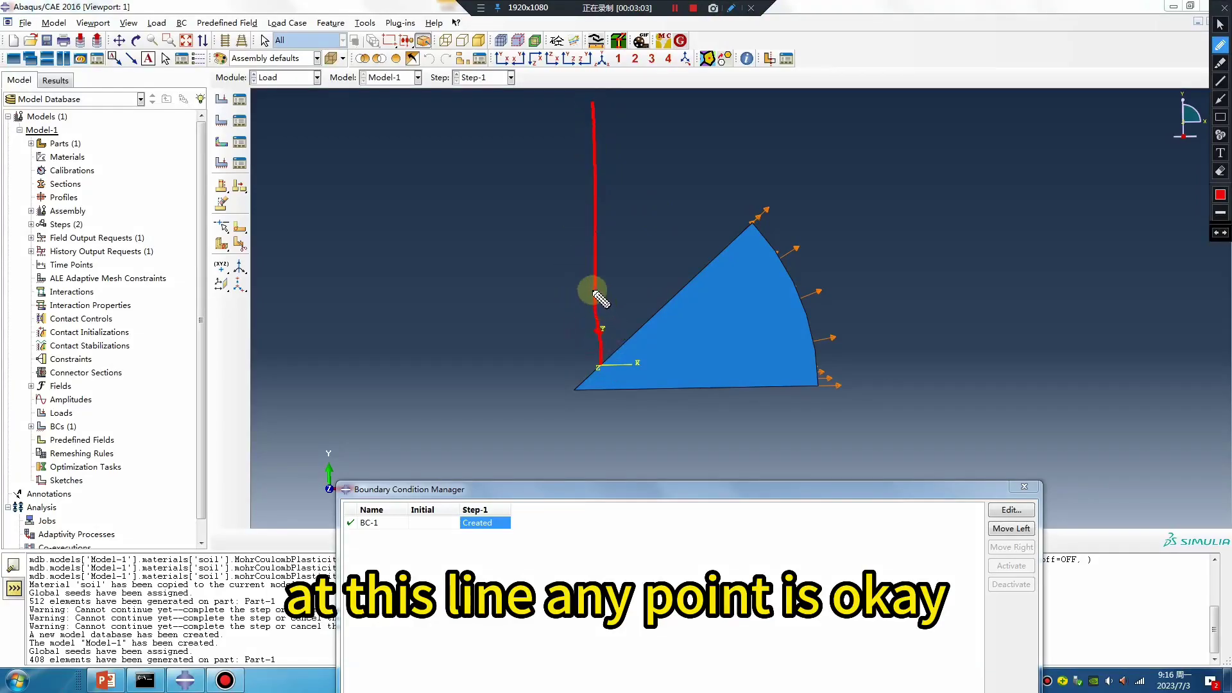
left_click(594, 290)
left_click(595, 213)
mouse_move(442, 321)
left_mouse_down()
mouse_move(440, 338)
mouse_move(473, 366)
left_mouse_up()
left_click(453, 374)
mouse_move(506, 314)
left_mouse_down()
mouse_move(487, 348)
mouse_move(523, 380)
left_mouse_up()
mouse_move(563, 337)
left_mouse_down()
mouse_move(550, 358)
mouse_move(560, 340)
left_mouse_up()
mouse_move(449, 231)
left_mouse_down()
mouse_move(473, 206)
mouse_move(457, 209)
left_mouse_up()
left_click_drag(482, 264, 475, 275)
mouse_move(512, 204)
left_mouse_down()
mouse_move(522, 247)
mouse_move(530, 207)
mouse_move(535, 247)
mouse_move(569, 246)
mouse_move(568, 222)
left_mouse_up()
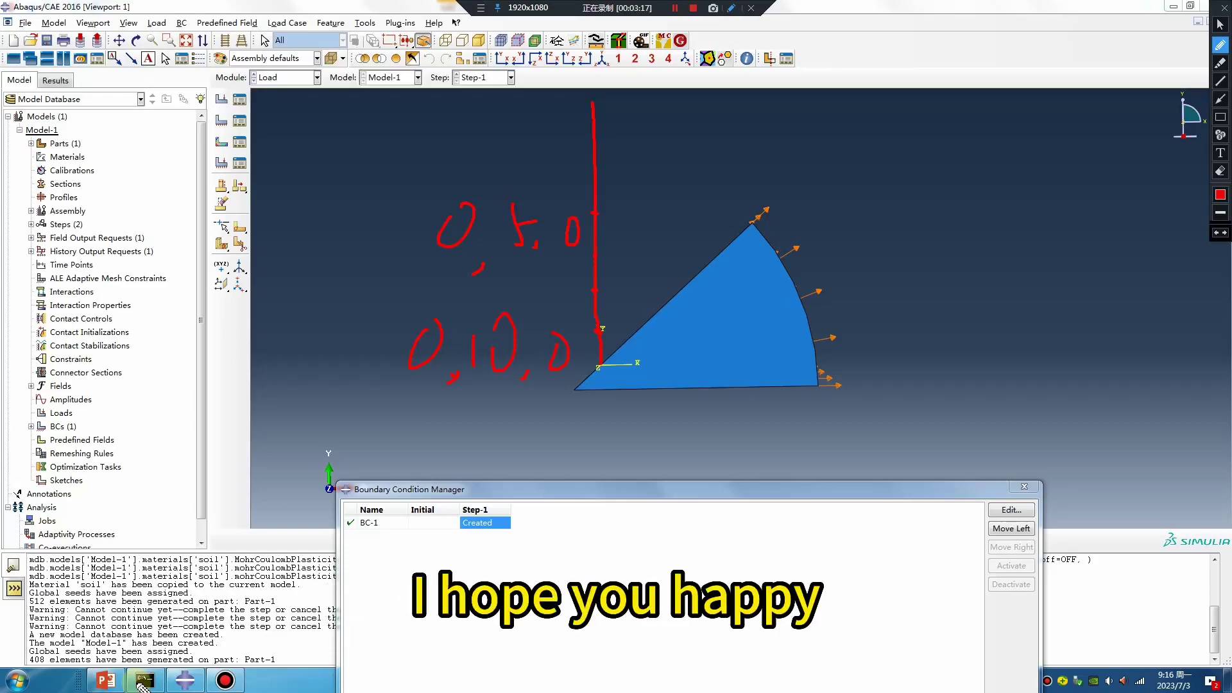
Present the PowerPoint outro, alternating between the QR code slide and the AD Time slide.
left_click(105, 680)
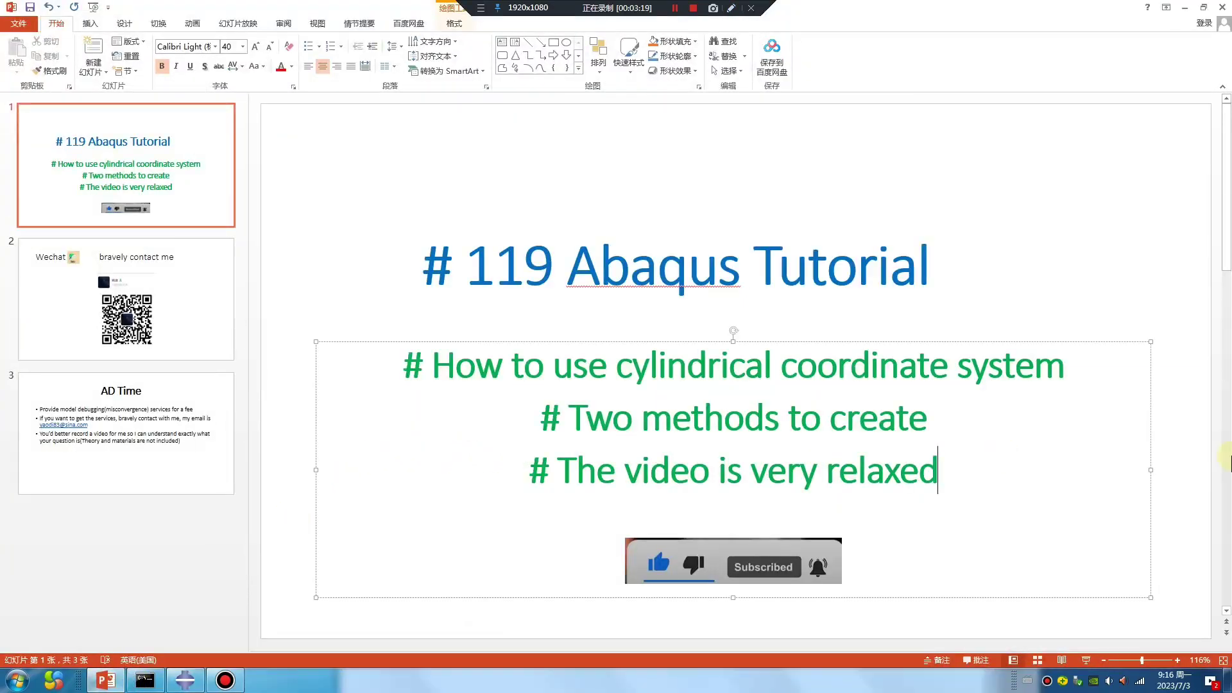
left_click(192, 316)
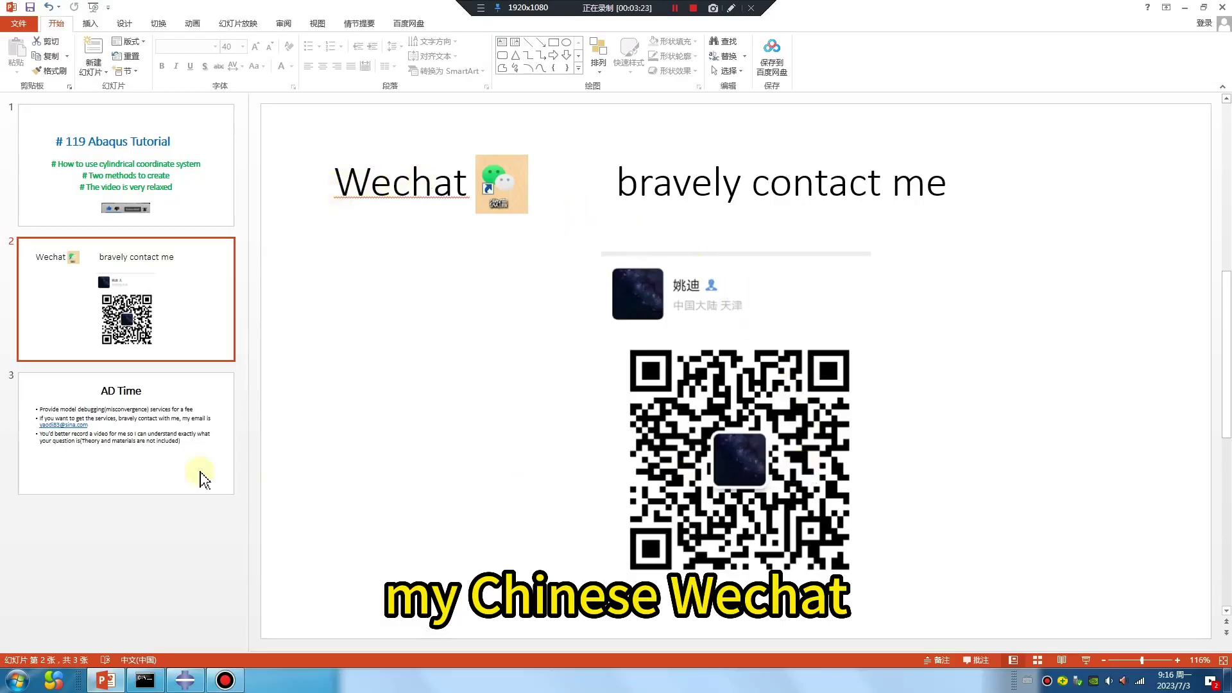
left_click(107, 453)
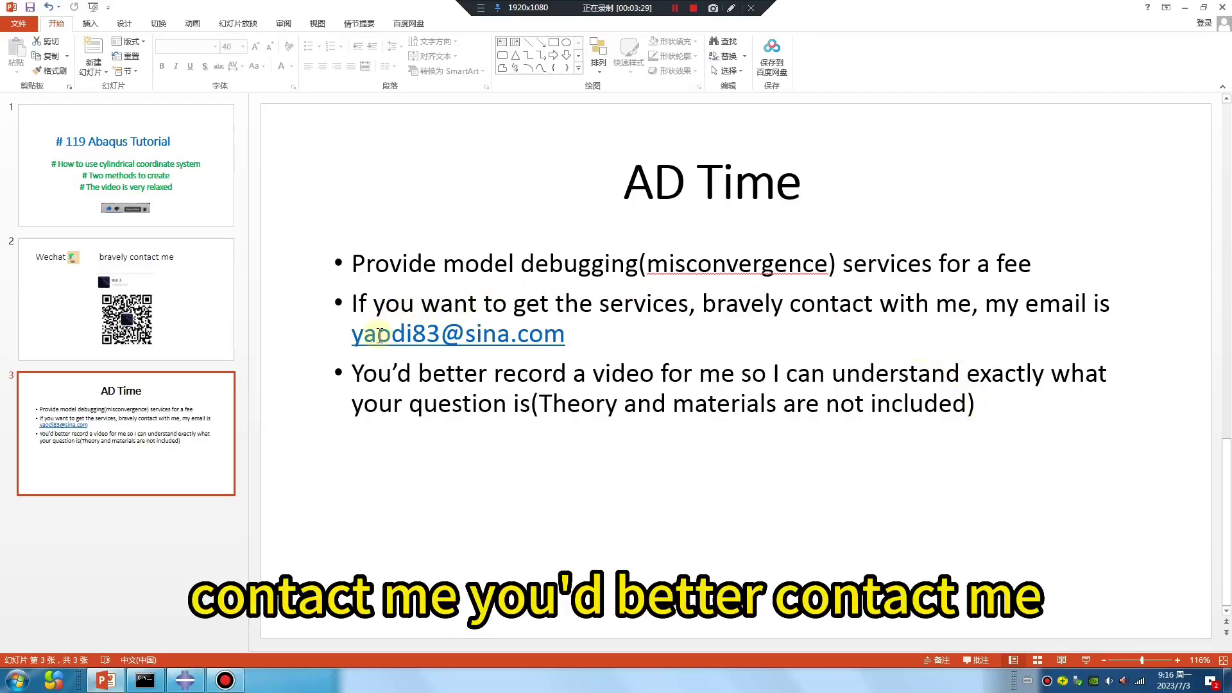
left_click(204, 349)
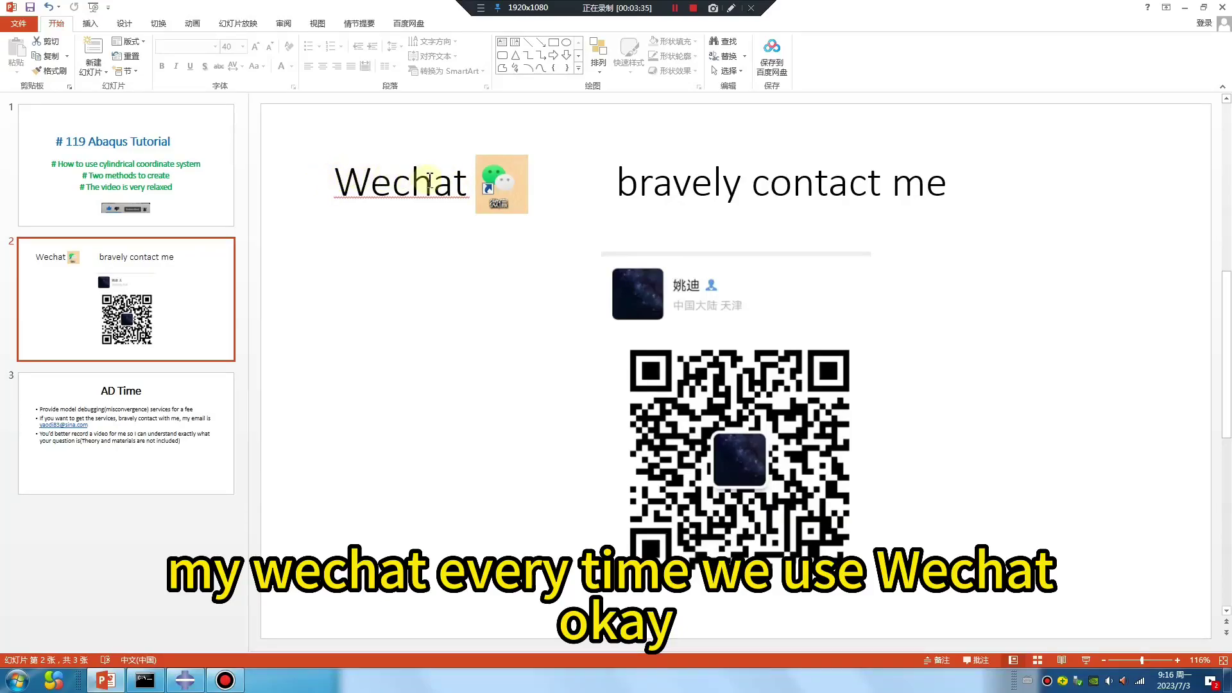
left_click(212, 449)
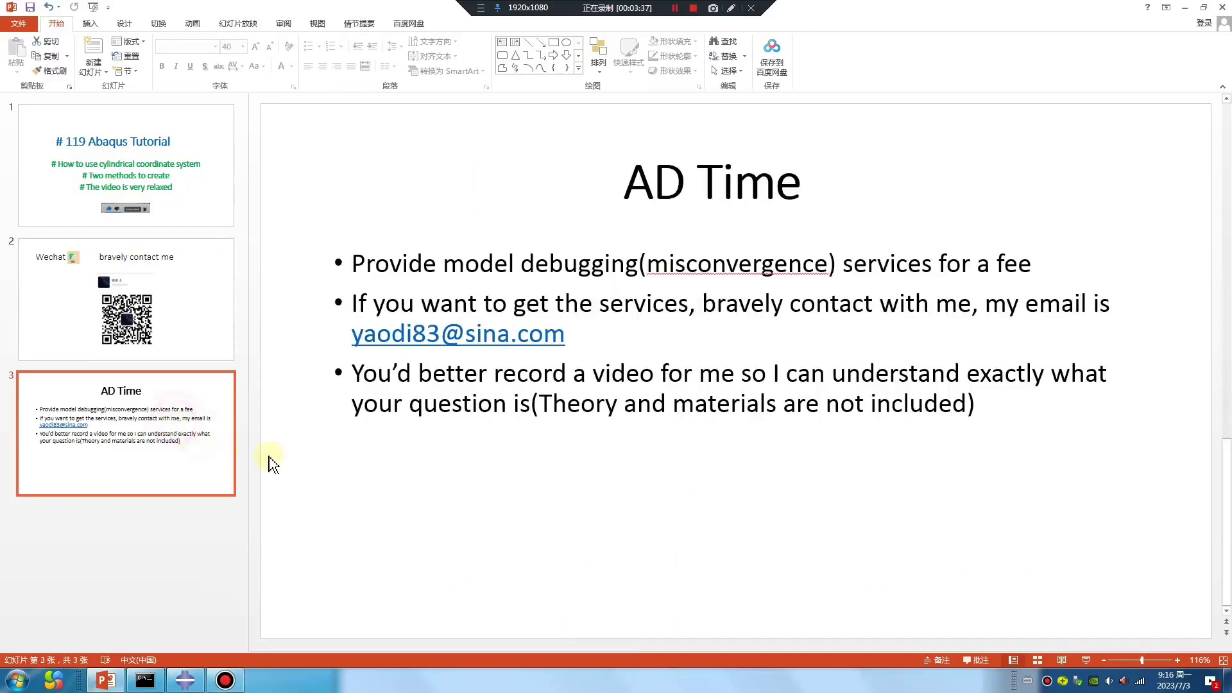